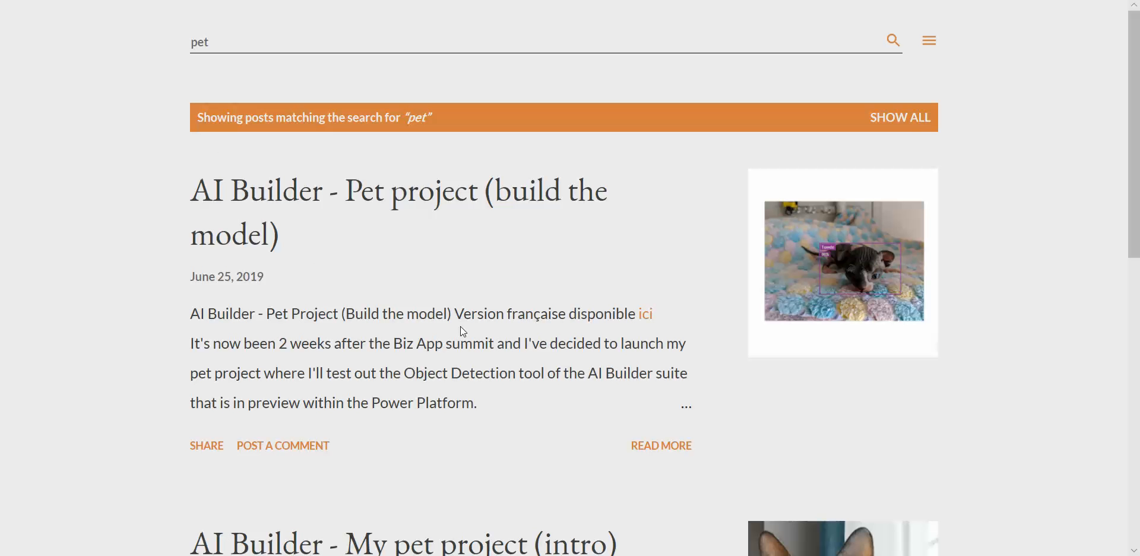
pyautogui.scroll(-3, 508, 347)
pyautogui.scroll(2, 472, 482)
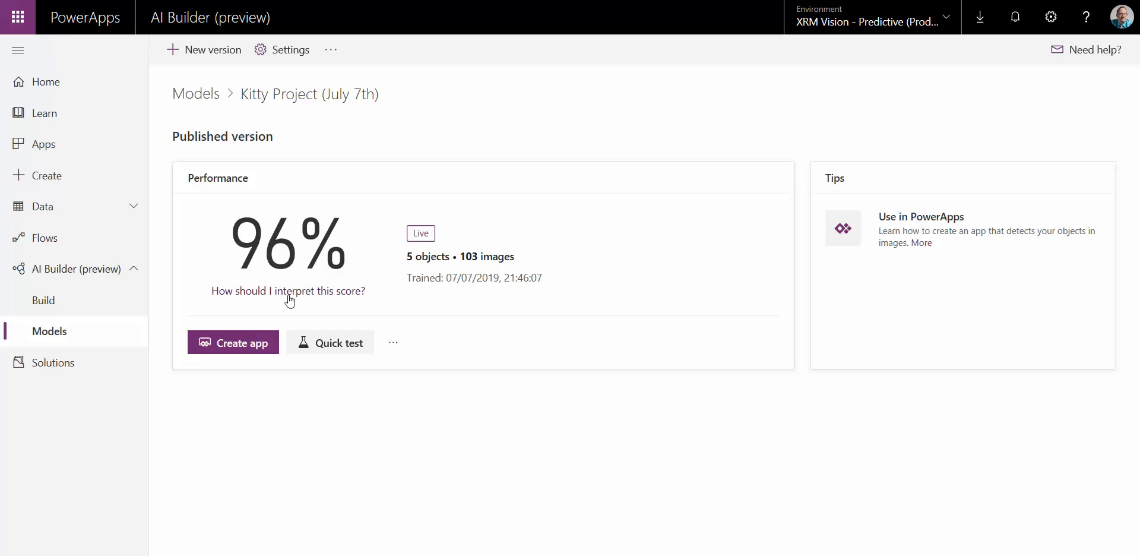
# Step: Create a blank tablet-format canvas app named "Demo Youtube Pet Project Part2" and show its insertable controls
pyautogui.click(241, 343)
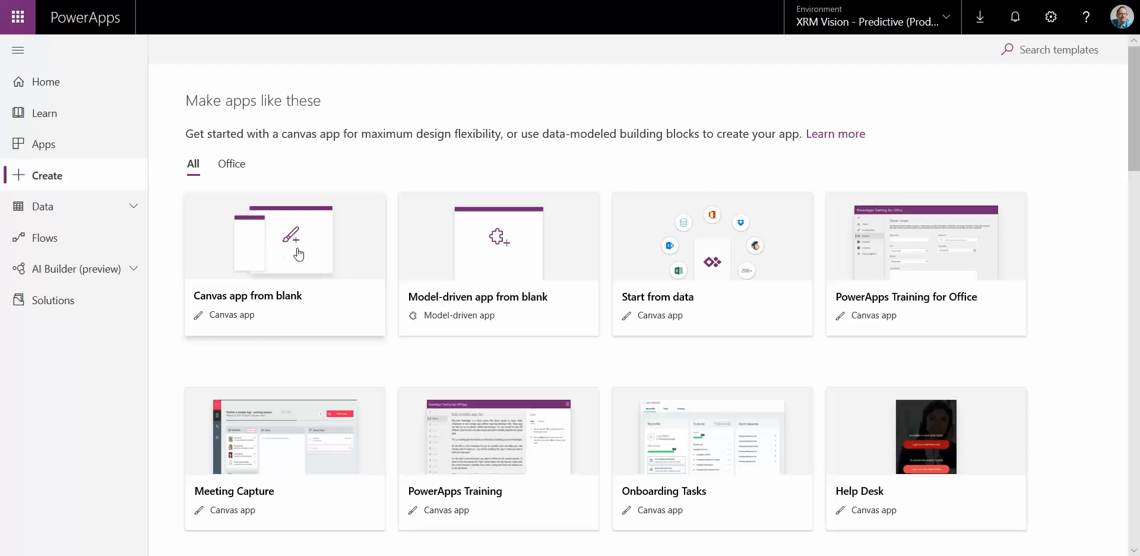
pyautogui.click(309, 278)
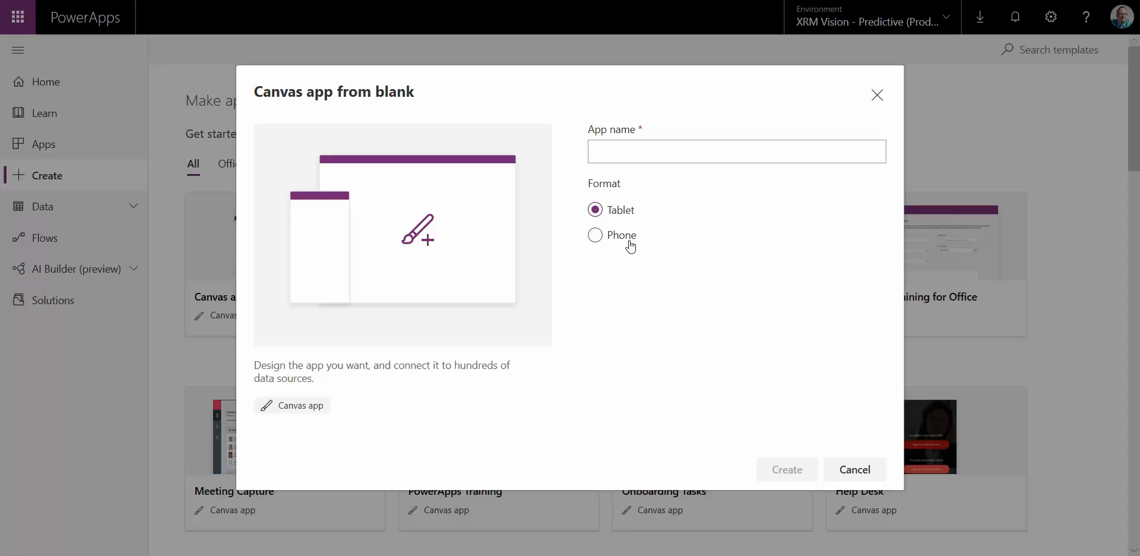
pyautogui.click(673, 159)
pyautogui.write('De')
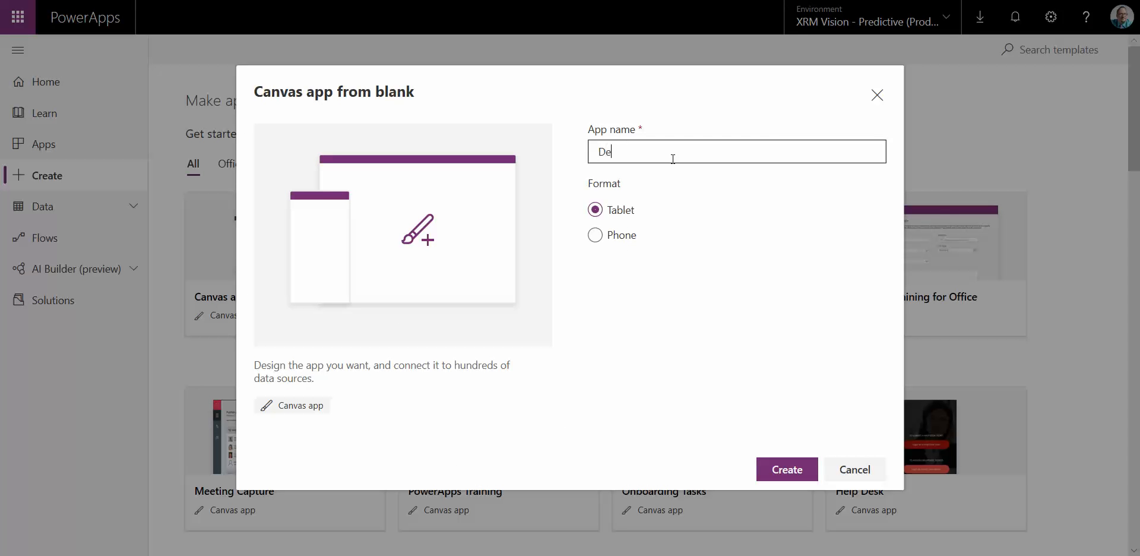
pyautogui.write('mo Youtube Pet Project Part2')
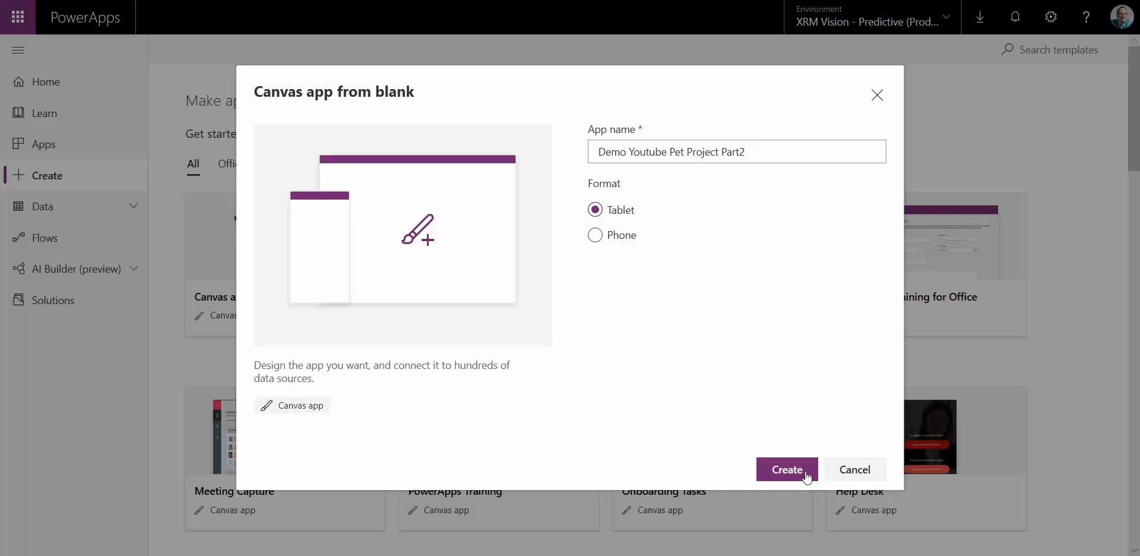
pyautogui.click(800, 471)
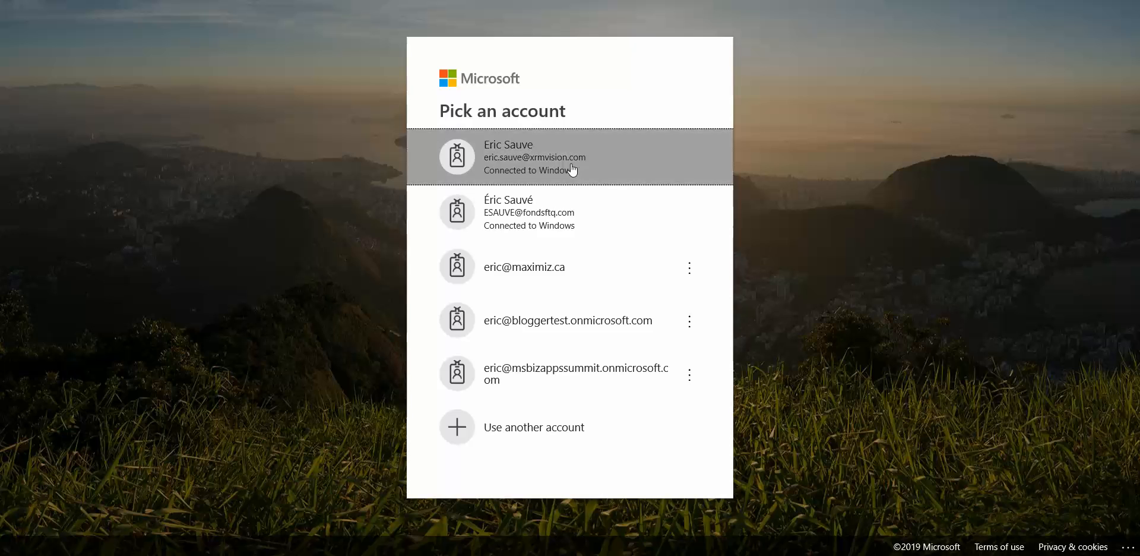
pyautogui.click(575, 169)
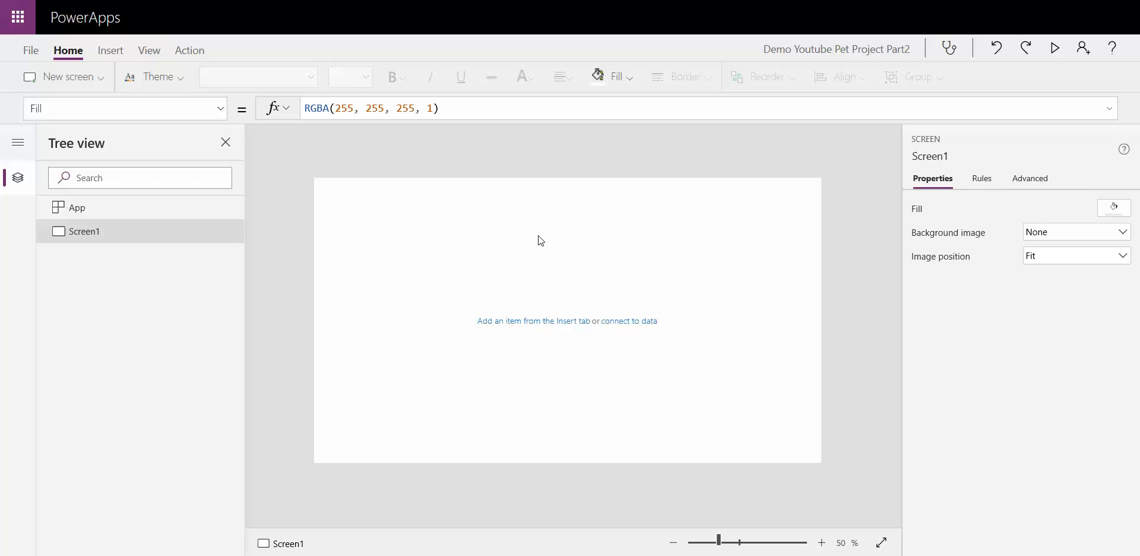
pyautogui.click(120, 53)
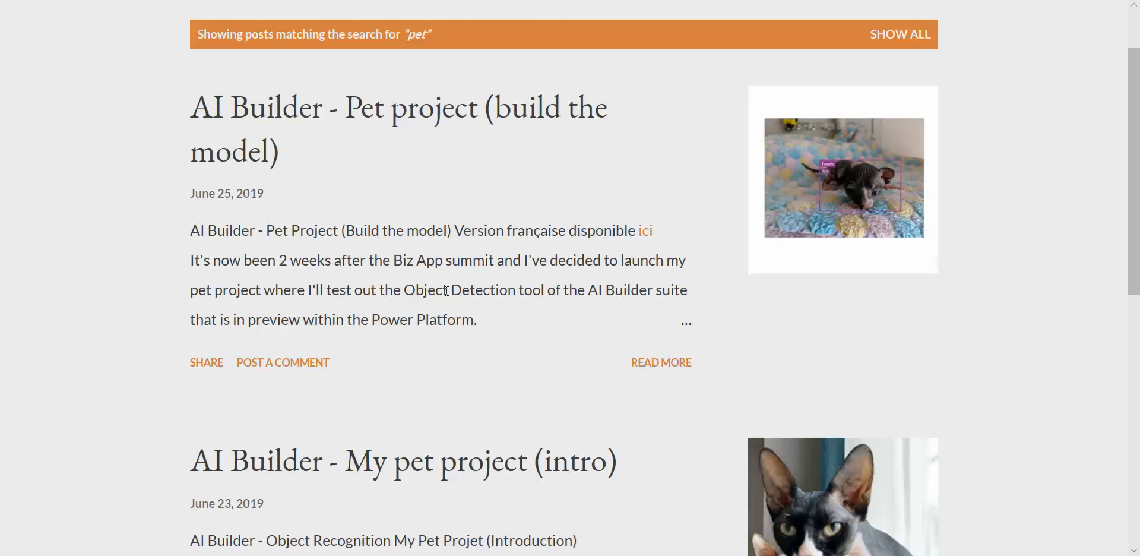
pyautogui.scroll(-10, 445, 290)
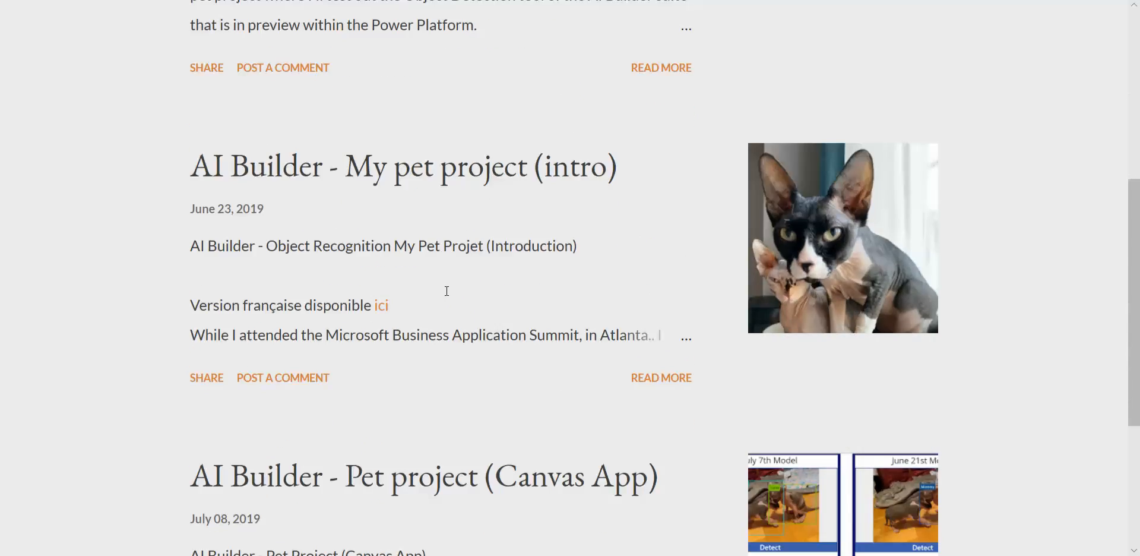
pyautogui.scroll(5, 445, 291)
pyautogui.scroll(5, 445, 291)
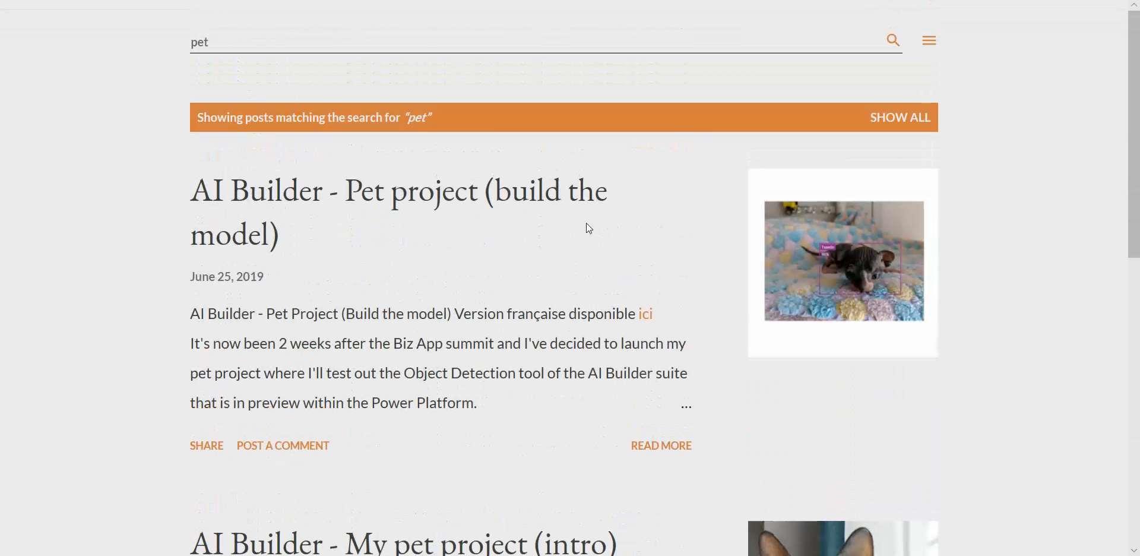
pyautogui.doubleClick(209, 44)
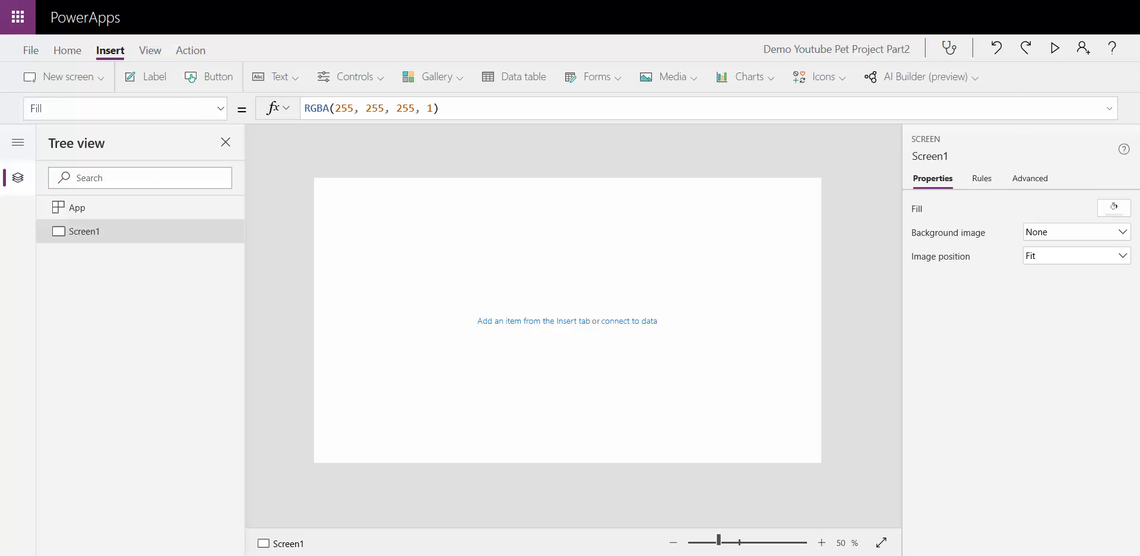
# Step: Insert an AI Builder object detector on Screen1 and rename it June21stOD
pyautogui.click(955, 75)
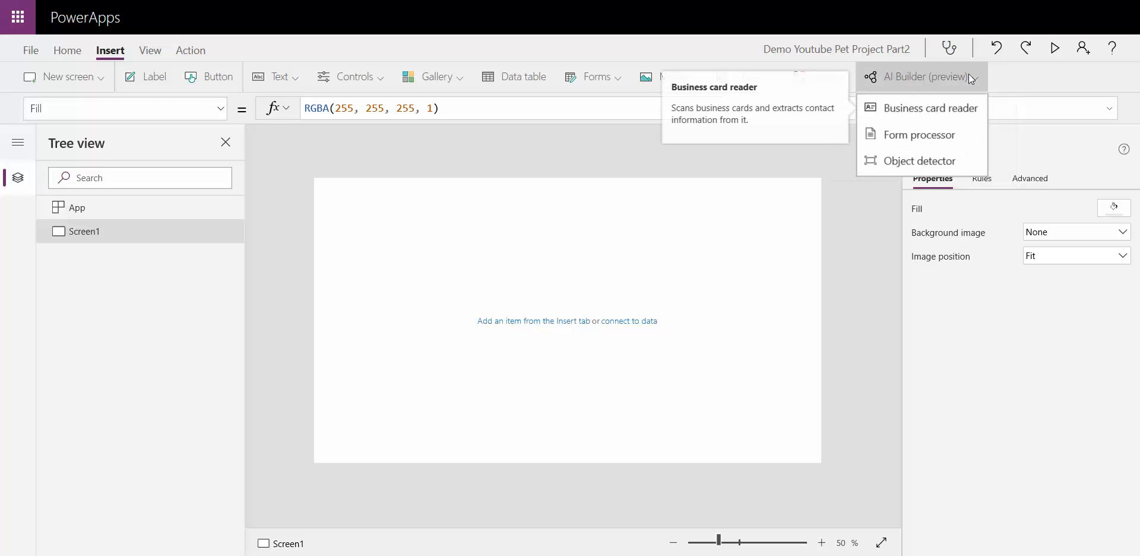
pyautogui.click(921, 162)
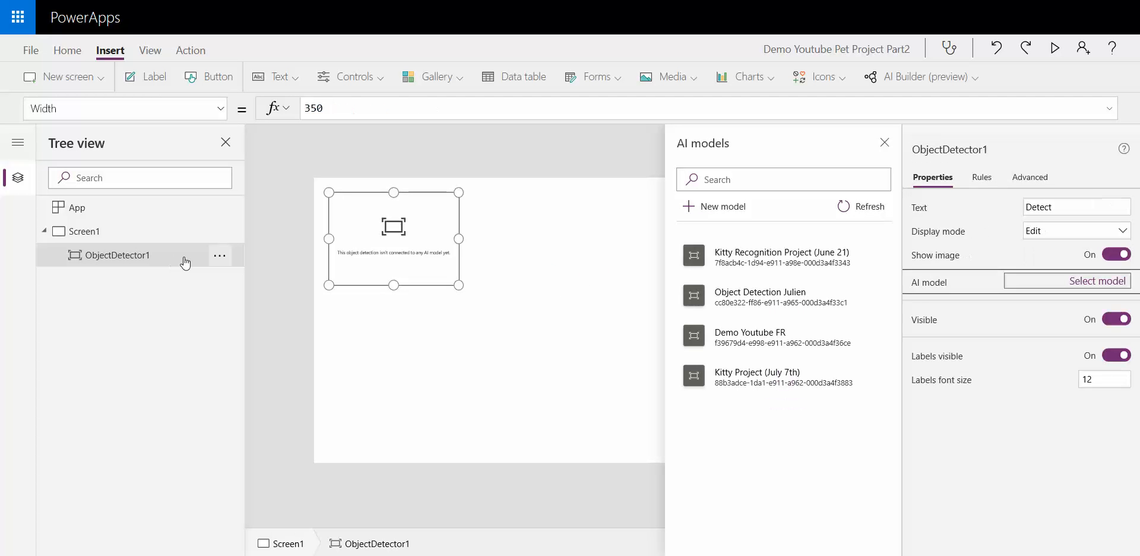
pyautogui.click(221, 255)
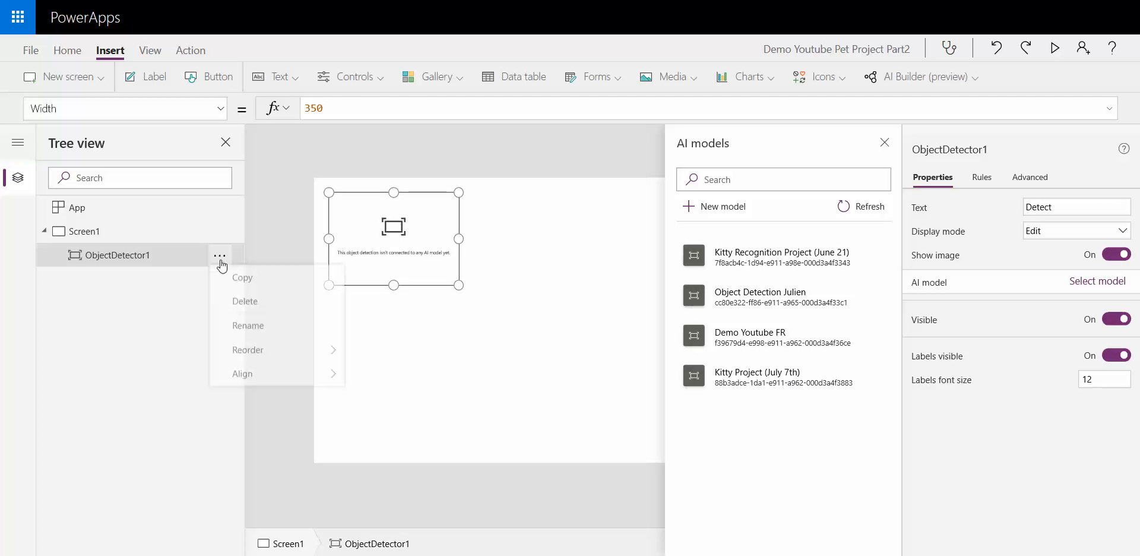
pyautogui.click(248, 328)
pyautogui.write('Jun')
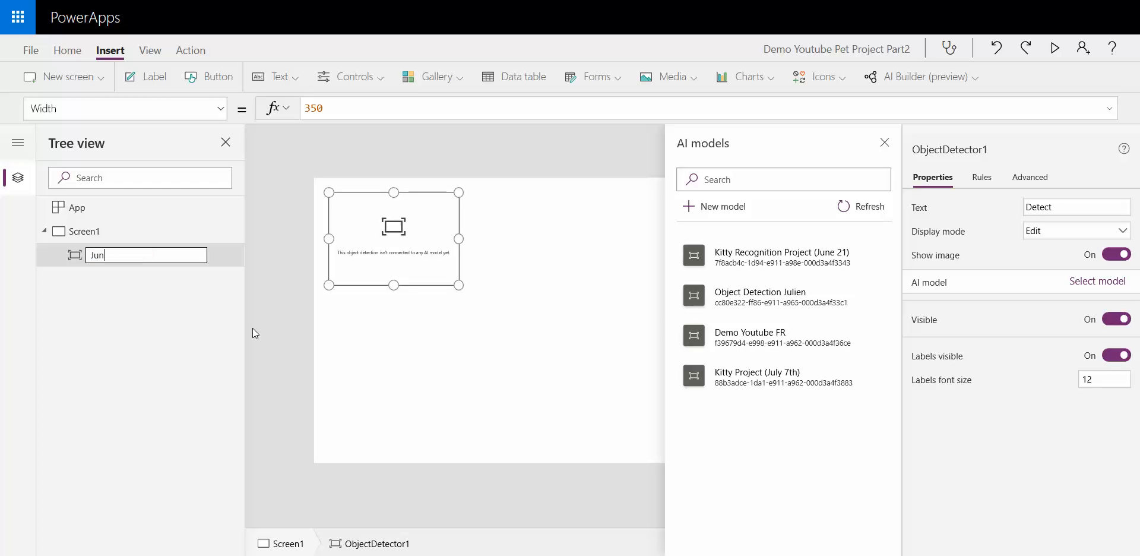
pyautogui.write('e21stOD')
pyautogui.press('Return')
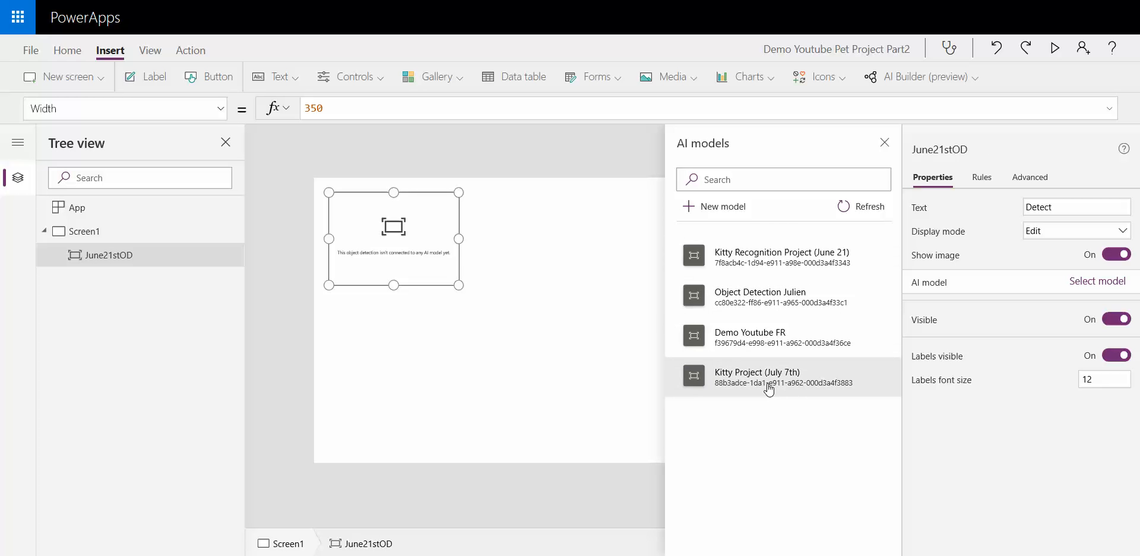
# Step: Connect June21stOD to the Kitty Recognition Project (June 21) model and enlarge it to 504 wide in Screen1's upper-left corner
pyautogui.click(802, 260)
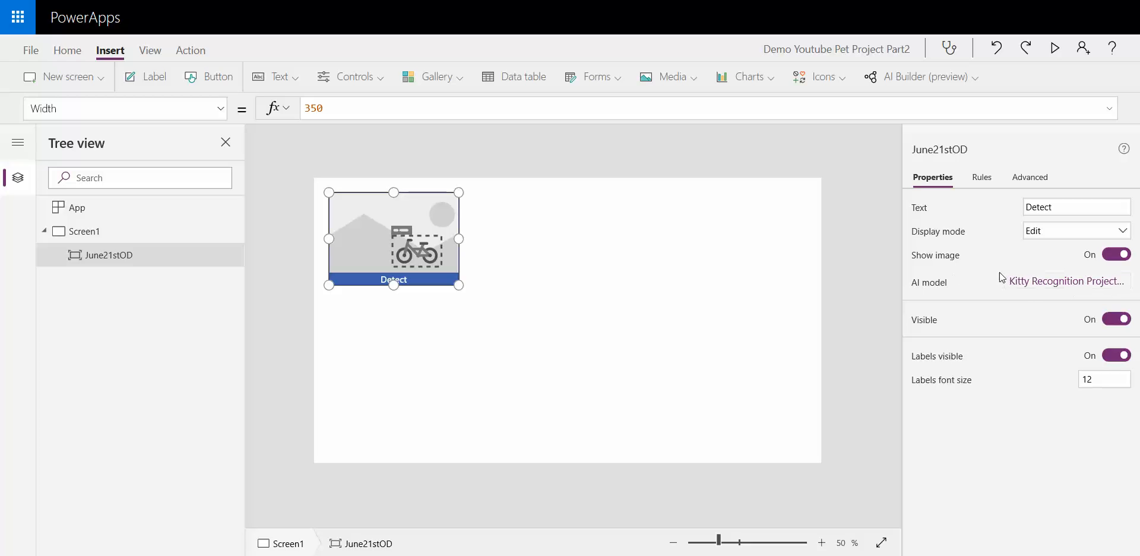
pyautogui.moveTo(398, 212); pyautogui.dragTo(381, 196)
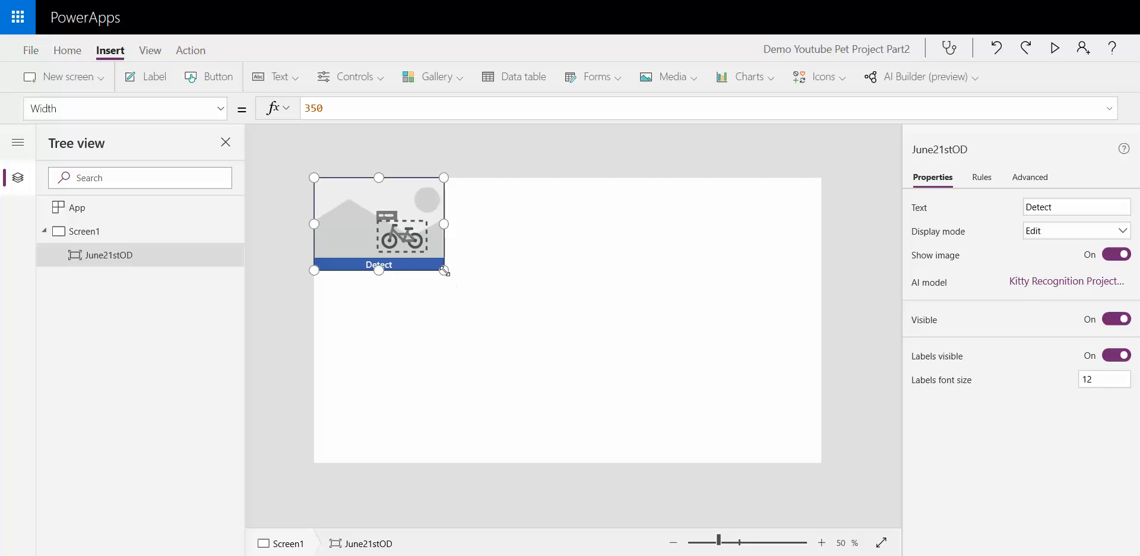
pyautogui.moveTo(444, 271); pyautogui.dragTo(502, 310)
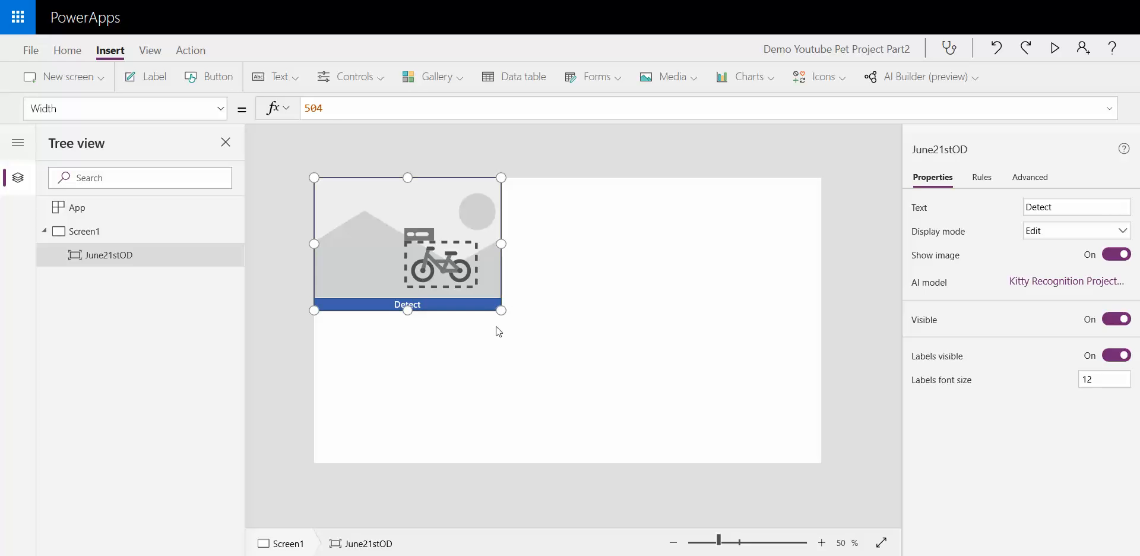
pyautogui.click(484, 357)
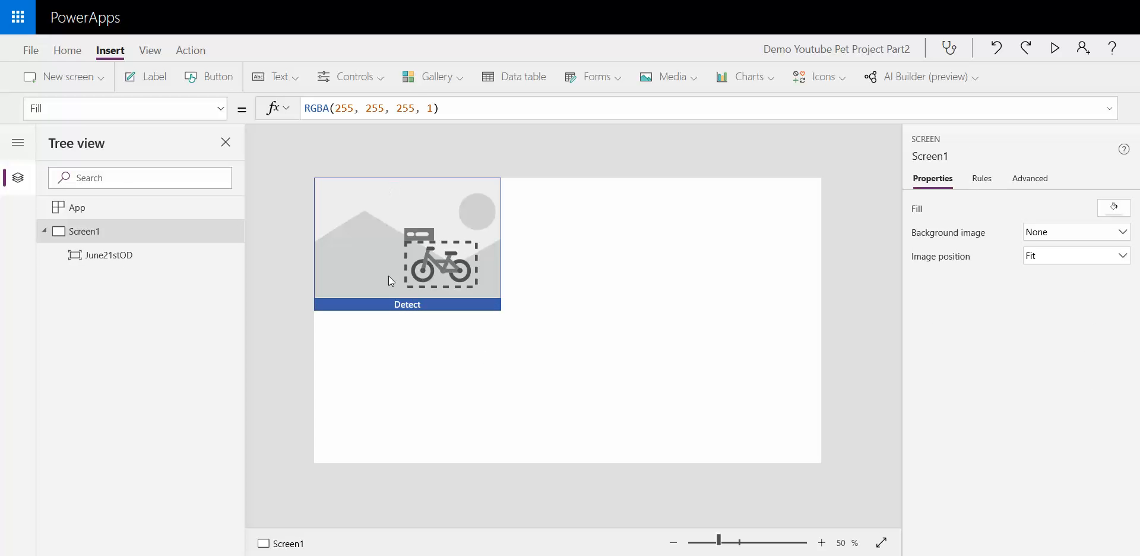
# Step: Preview the app to run detection on a photo of two cats, and exit with the testing tip permanently hidden
pyautogui.click(1056, 49)
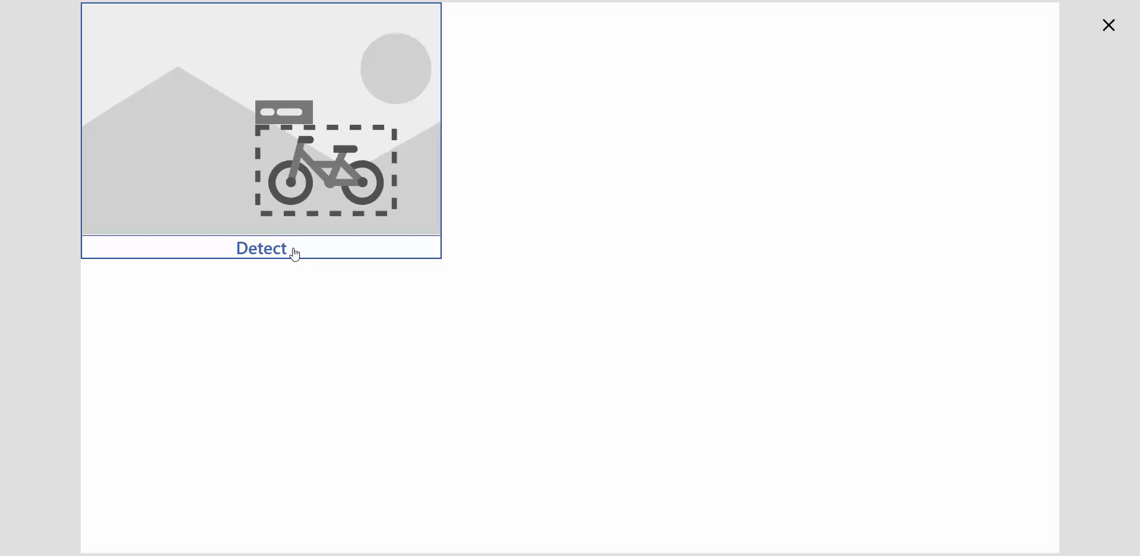
pyautogui.click(295, 254)
pyautogui.click(588, 184)
pyautogui.click(601, 325)
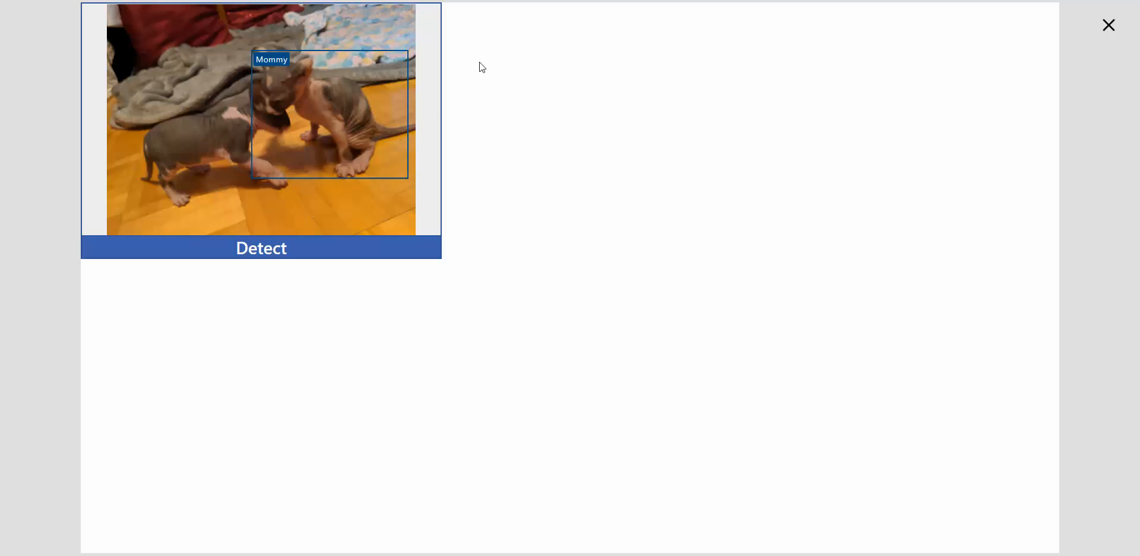
pyautogui.click(1110, 25)
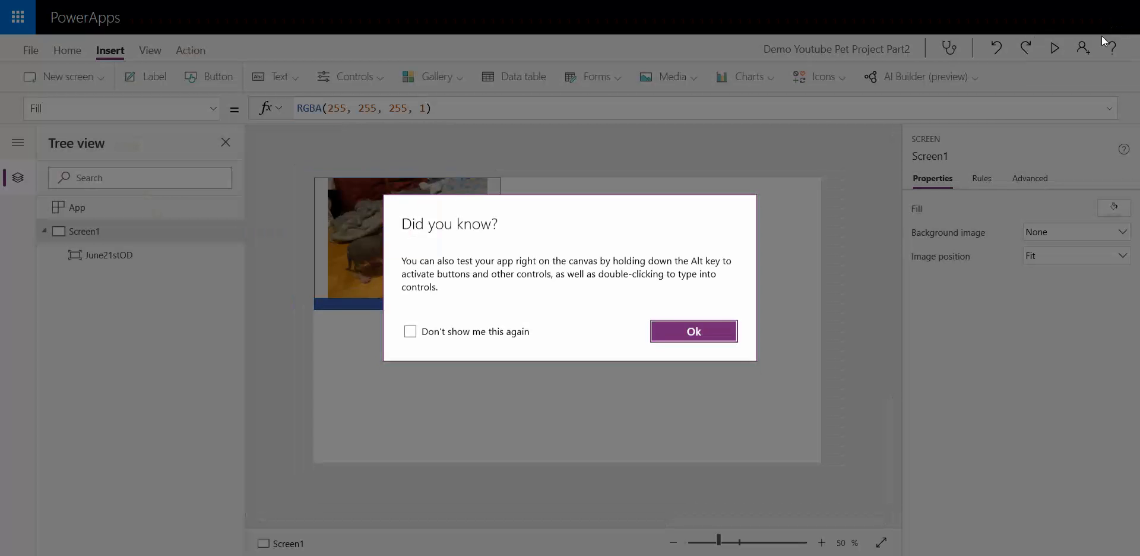
pyautogui.click(410, 332)
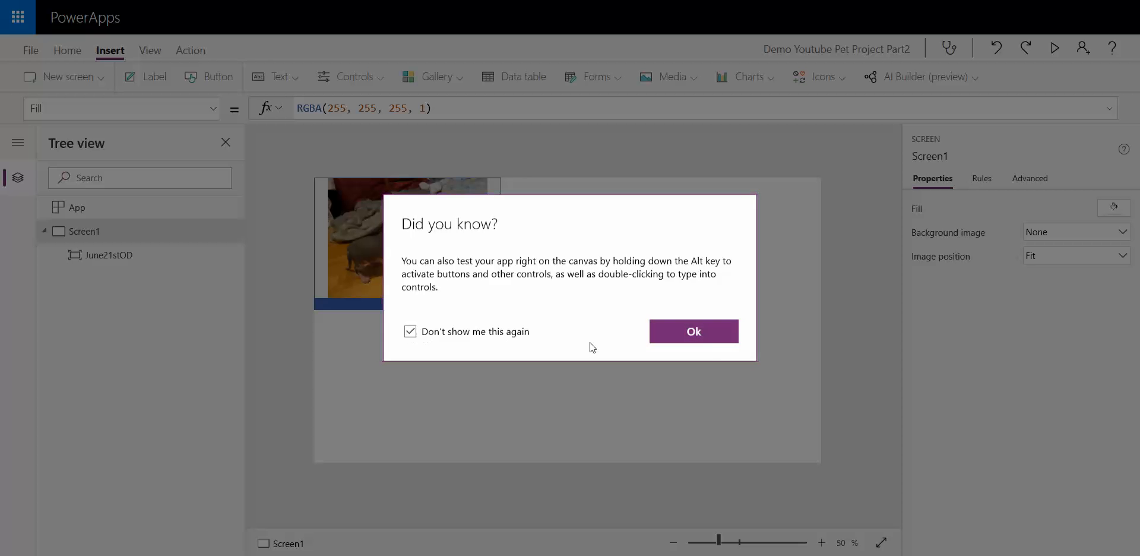
pyautogui.click(704, 331)
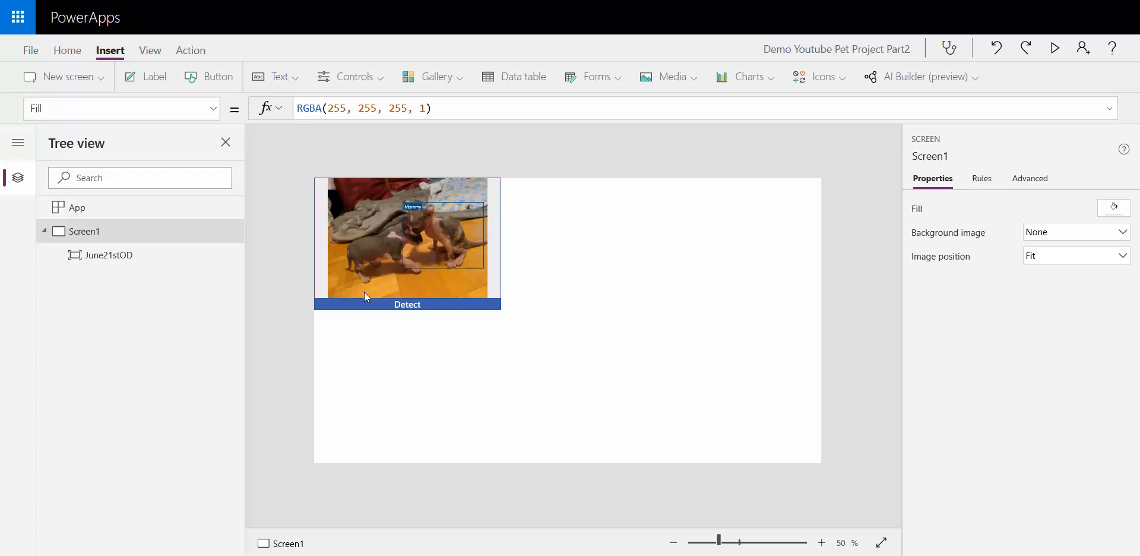
# Step: Insert a vertical gallery and fit it directly beneath the object detector at X 0, Y 358, sized 504 by 410
pyautogui.click(442, 81)
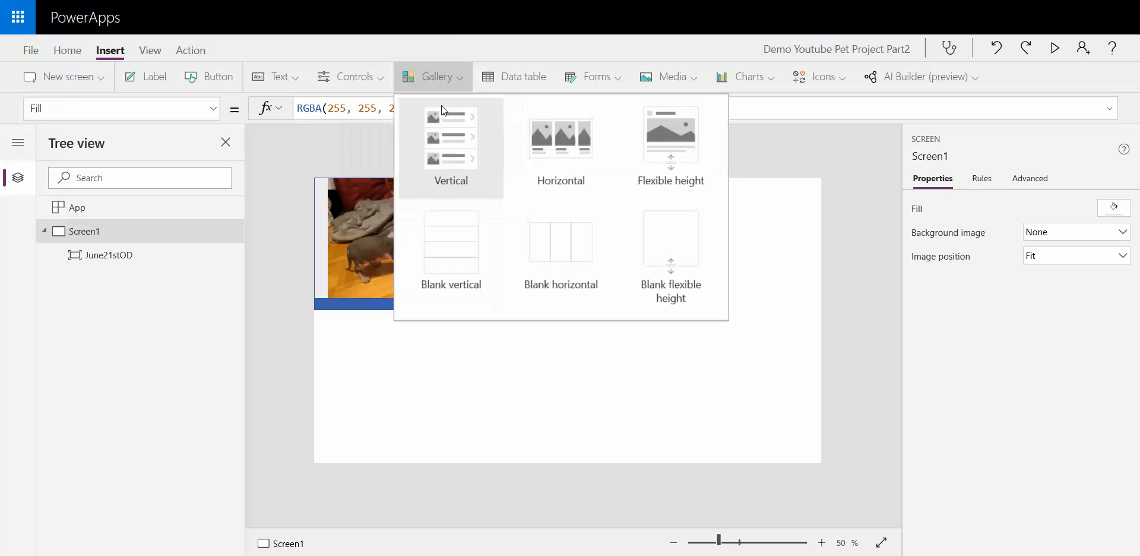
pyautogui.click(454, 162)
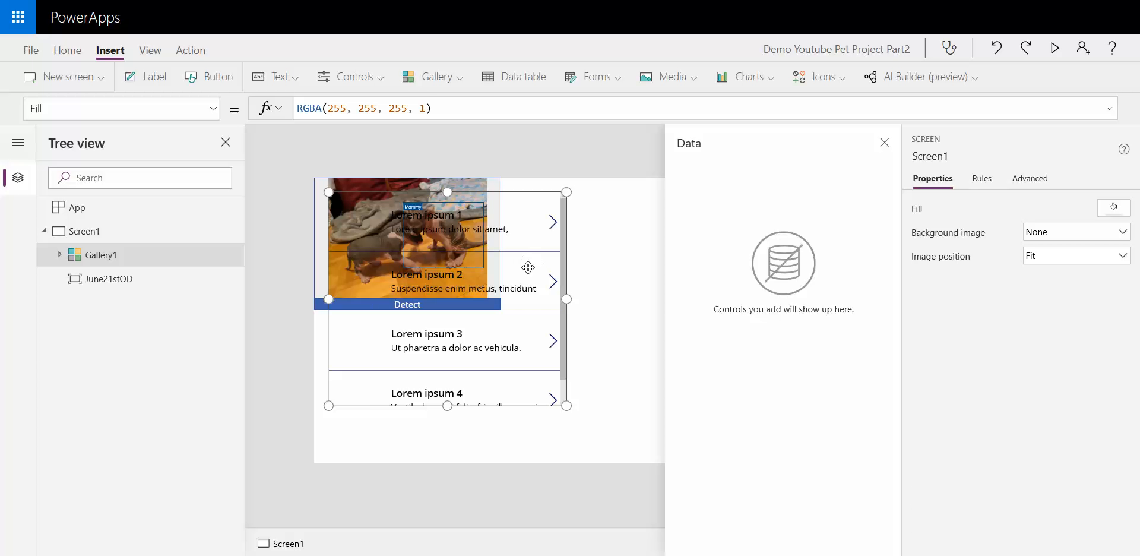
pyautogui.moveTo(530, 301); pyautogui.dragTo(505, 406)
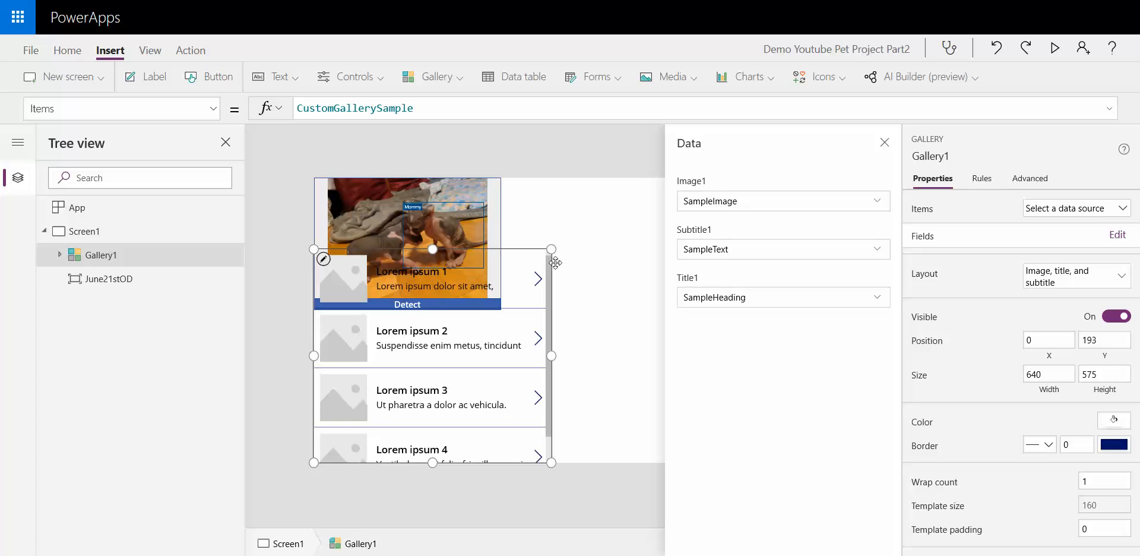
pyautogui.moveTo(552, 250); pyautogui.dragTo(504, 312)
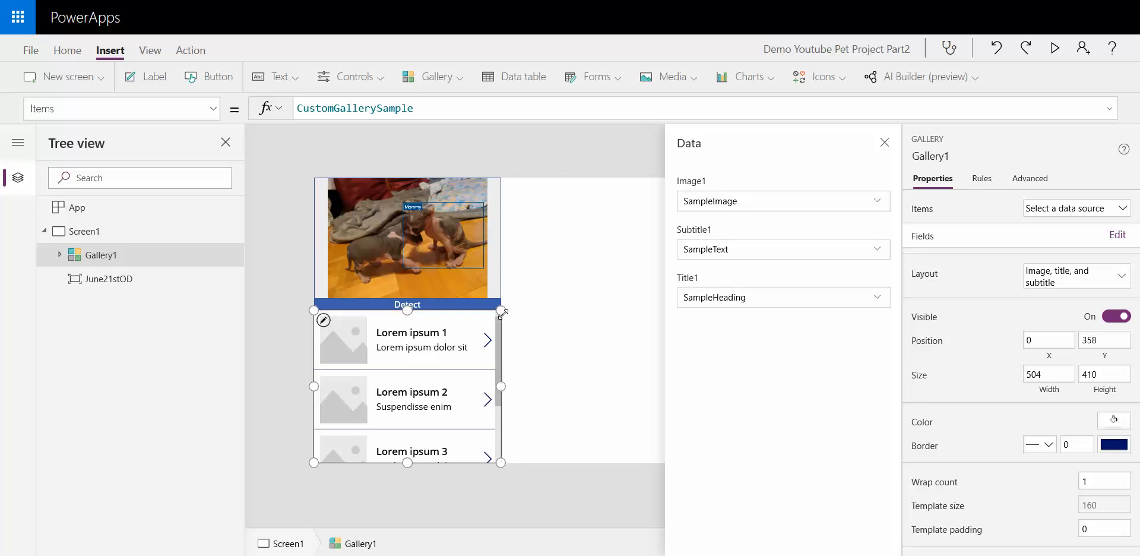
# Step: Set the gallery's layout to Title and subtitle and rename the gallery June21stGal
pyautogui.click(1084, 277)
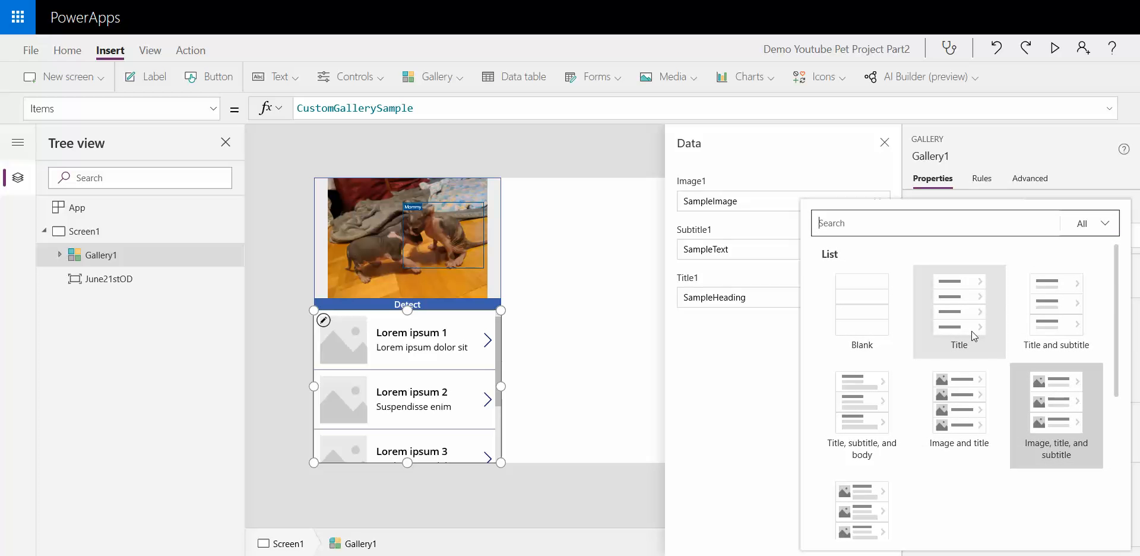
pyautogui.click(1057, 416)
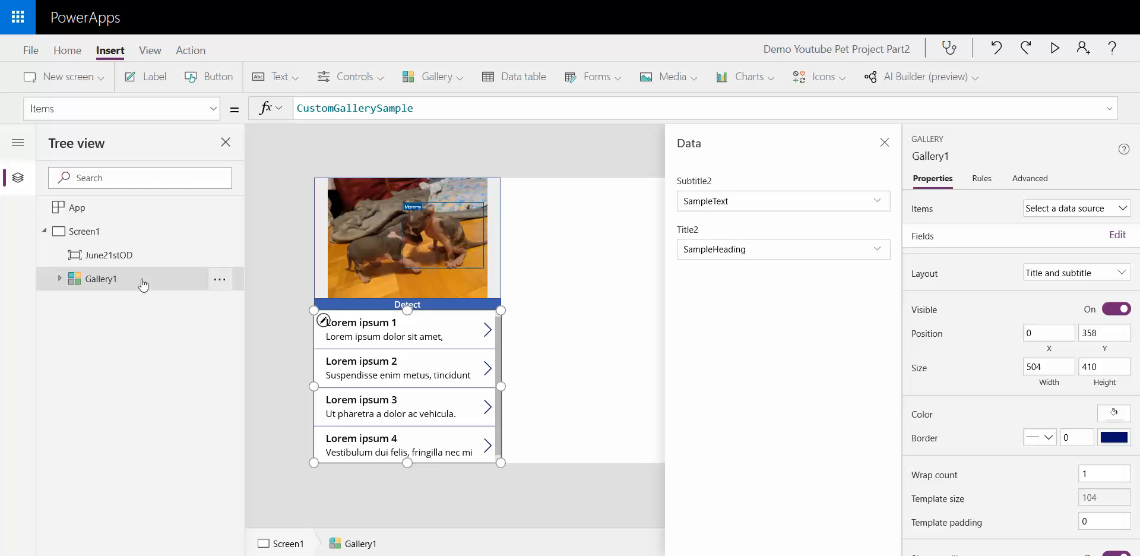
pyautogui.click(222, 278)
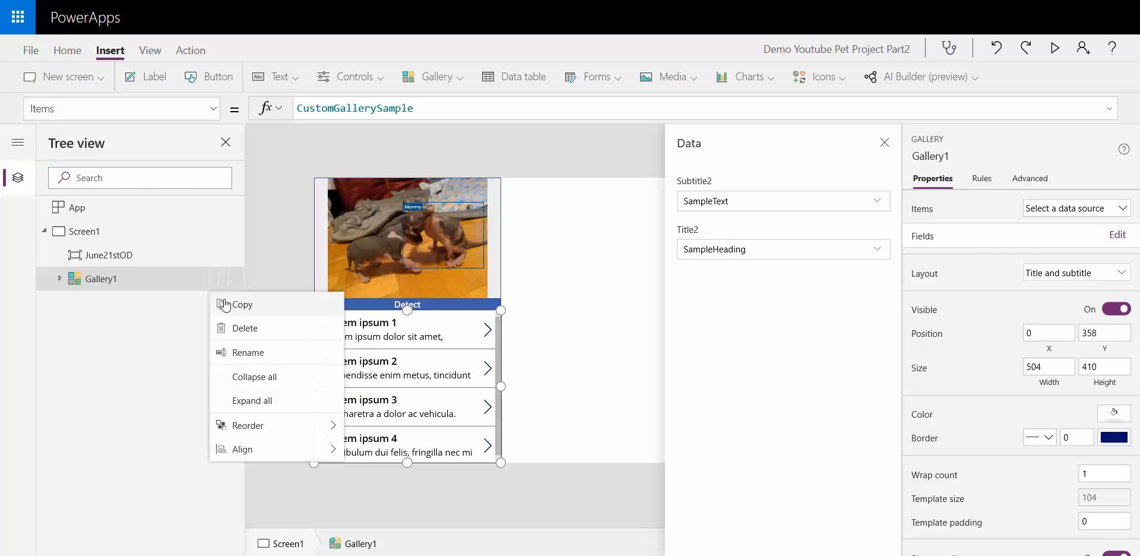
pyautogui.click(241, 351)
pyautogui.write('June')
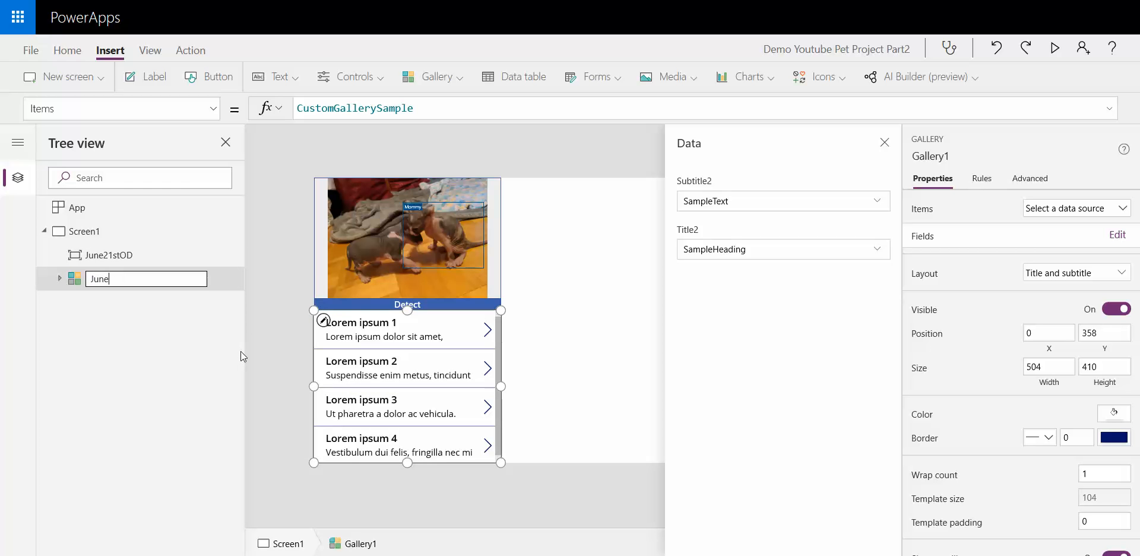
pyautogui.write('21stGal')
pyautogui.press('Escape')
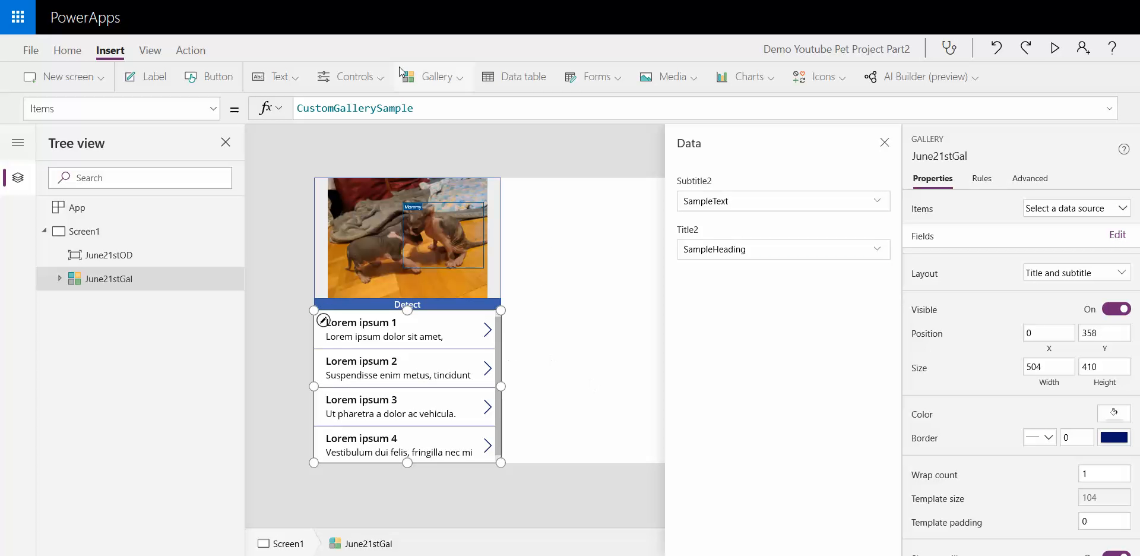
# Step: Set June21stGal's Items formula to June21stOD.VisionObjects
pyautogui.click(412, 110)
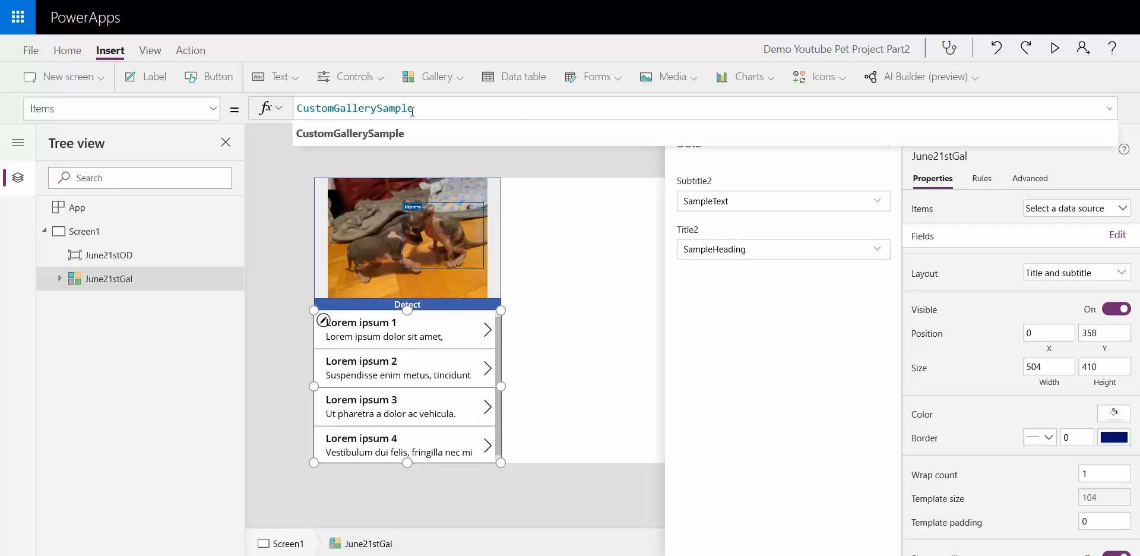
pyautogui.doubleClick(396, 107)
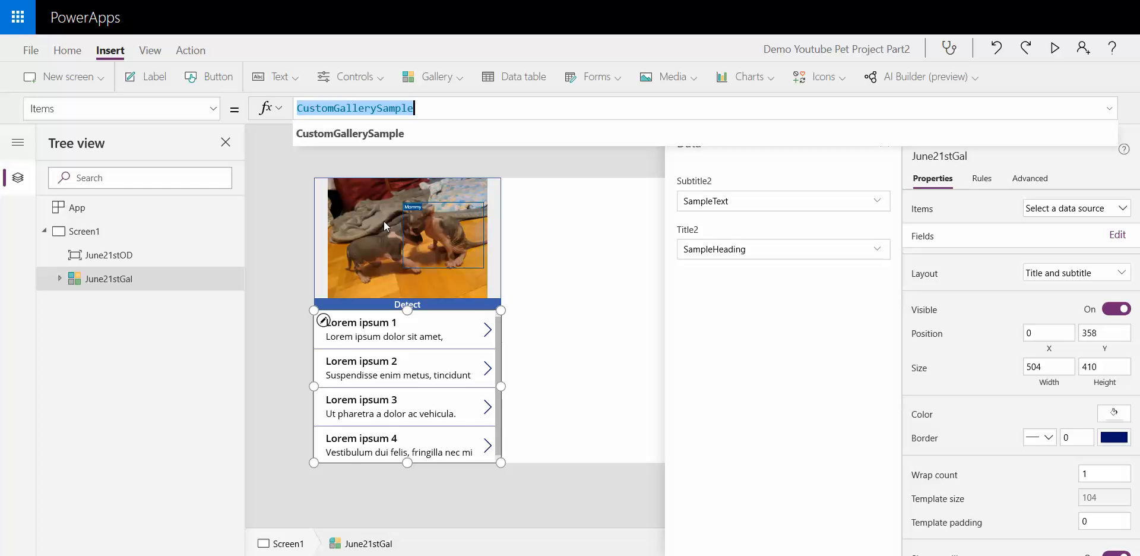
pyautogui.write('Jus')
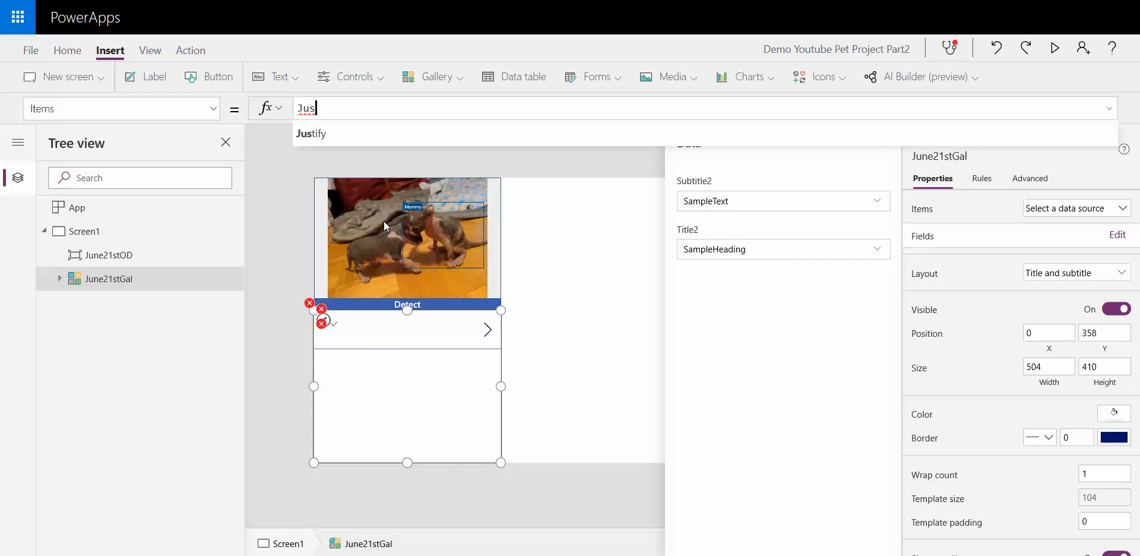
pyautogui.press('BackSpace')
pyautogui.press('BackSpace')
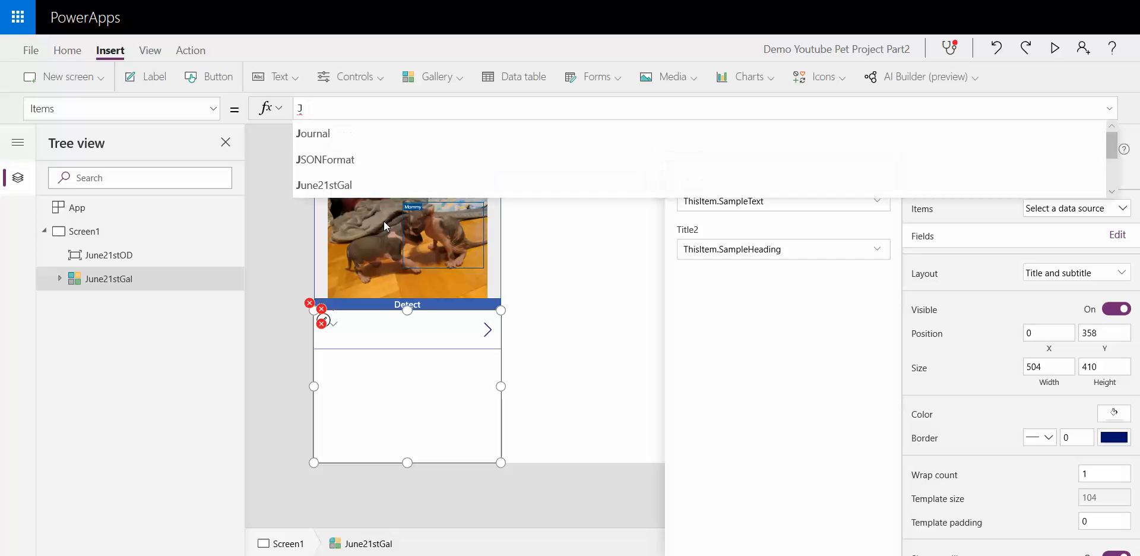
pyautogui.write('un')
pyautogui.click(375, 158)
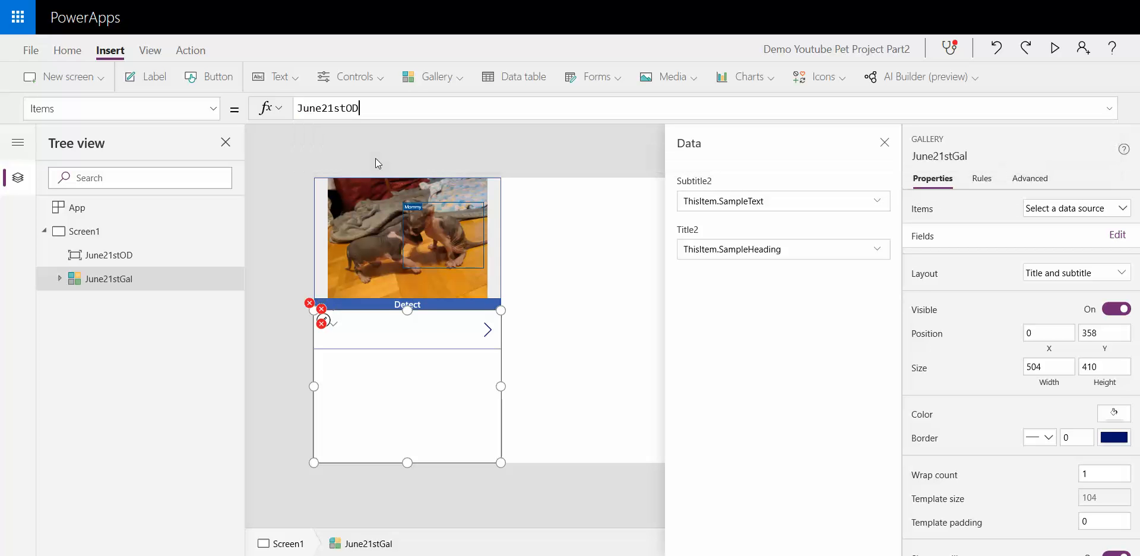
pyautogui.write('.')
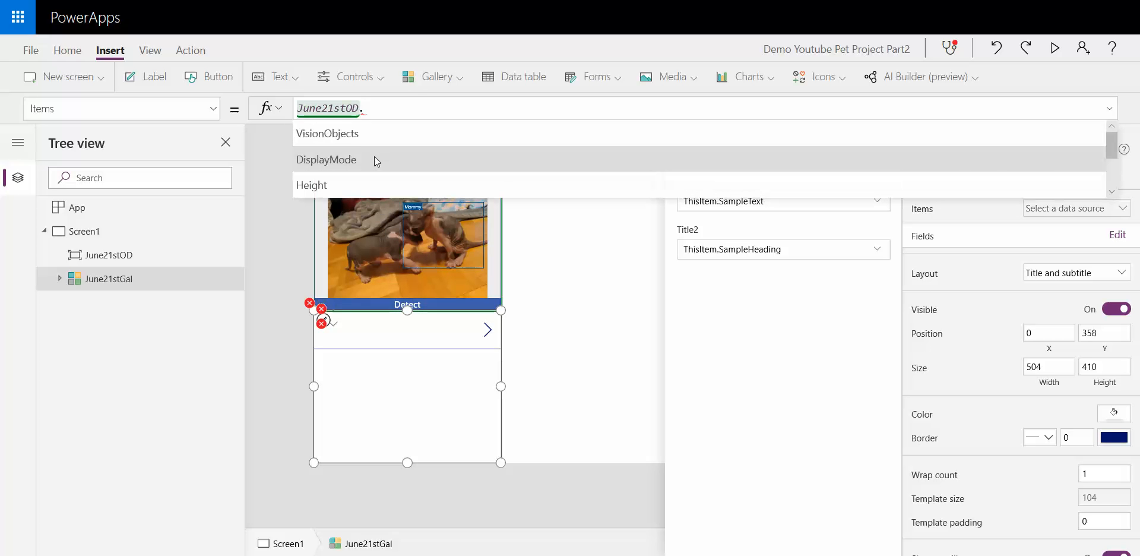
pyautogui.click(358, 140)
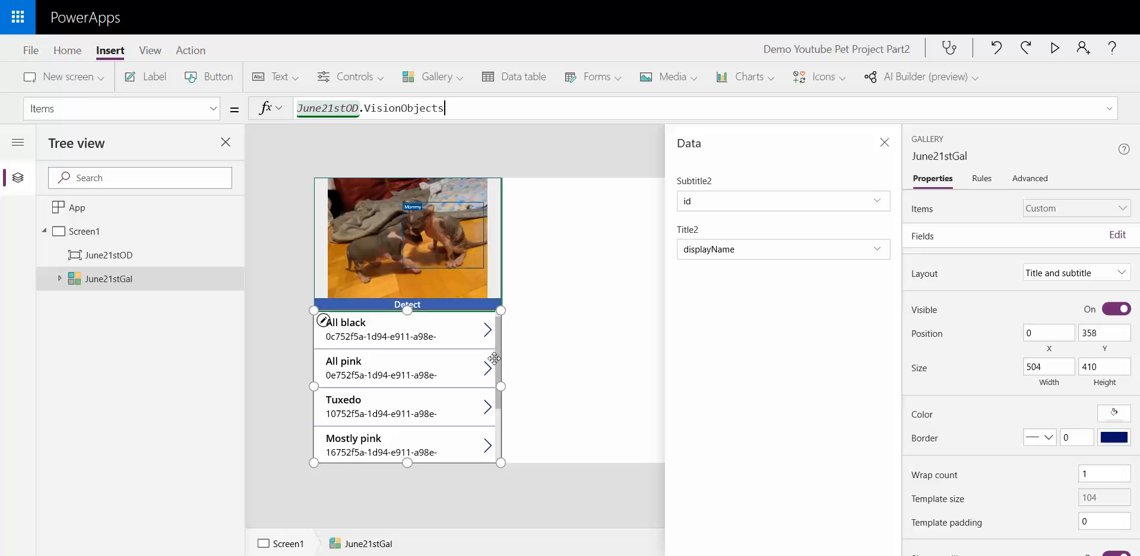
pyautogui.moveTo(500, 357); pyautogui.dragTo(505, 290)
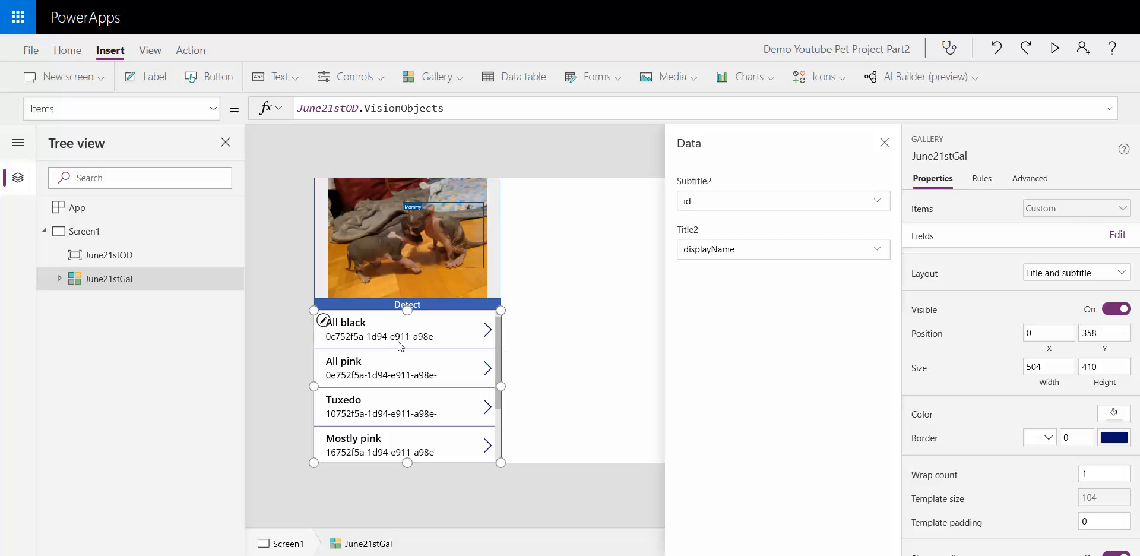
# Step: Bind the gallery's Subtitle2 field to count
pyautogui.click(751, 213)
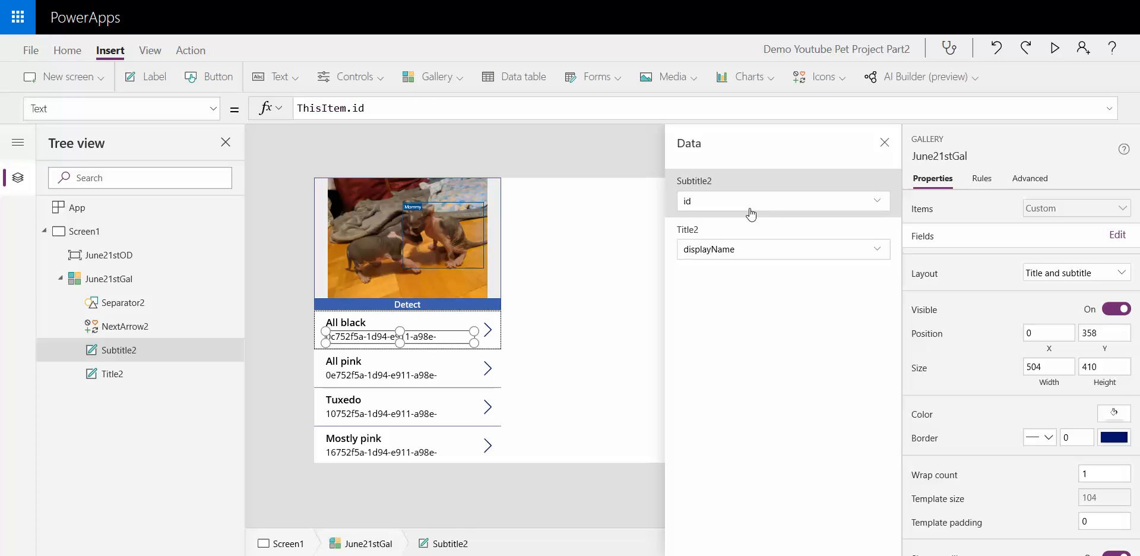
pyautogui.click(878, 202)
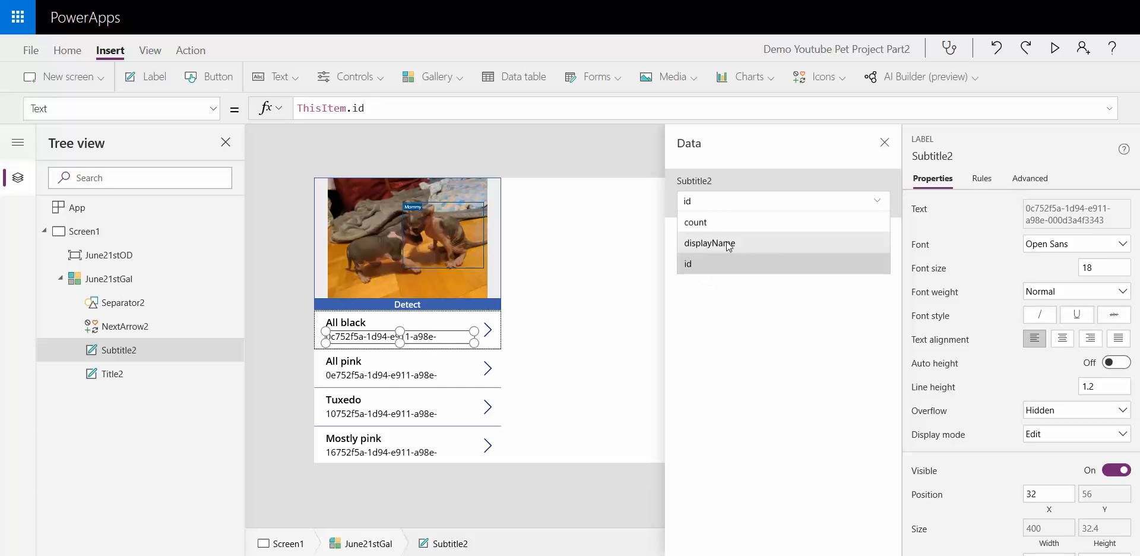
pyautogui.click(718, 225)
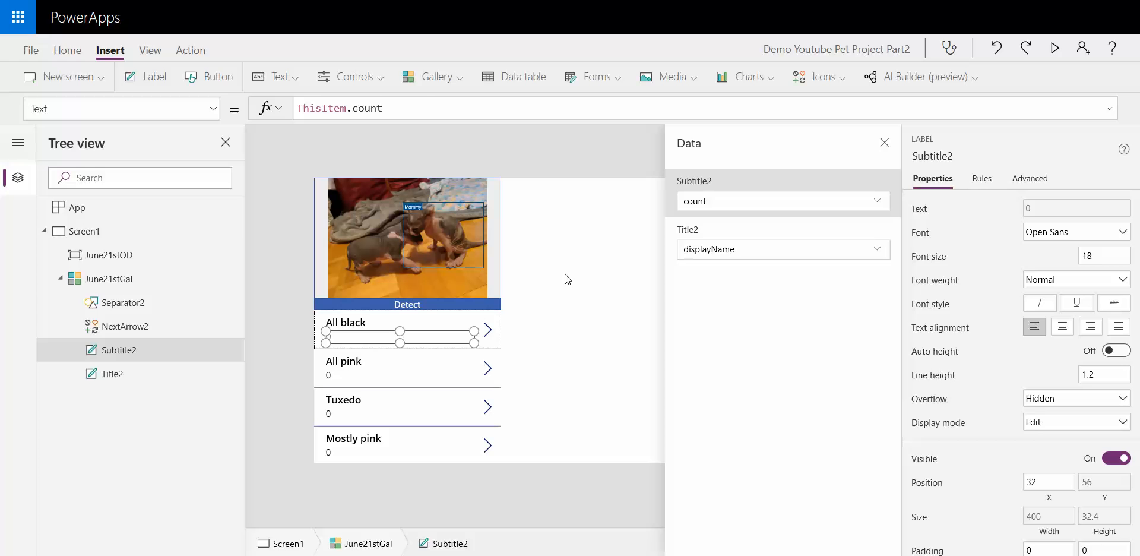
# Step: Delete the NextArrow2 icon from the gallery's item template
pyautogui.click(504, 339)
pyautogui.click(489, 330)
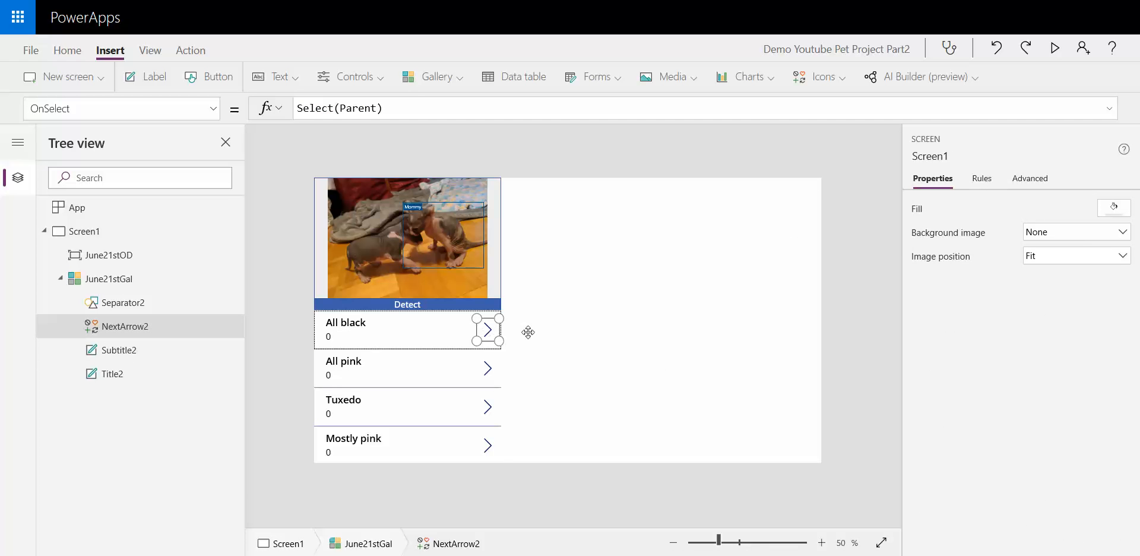
pyautogui.press('Delete')
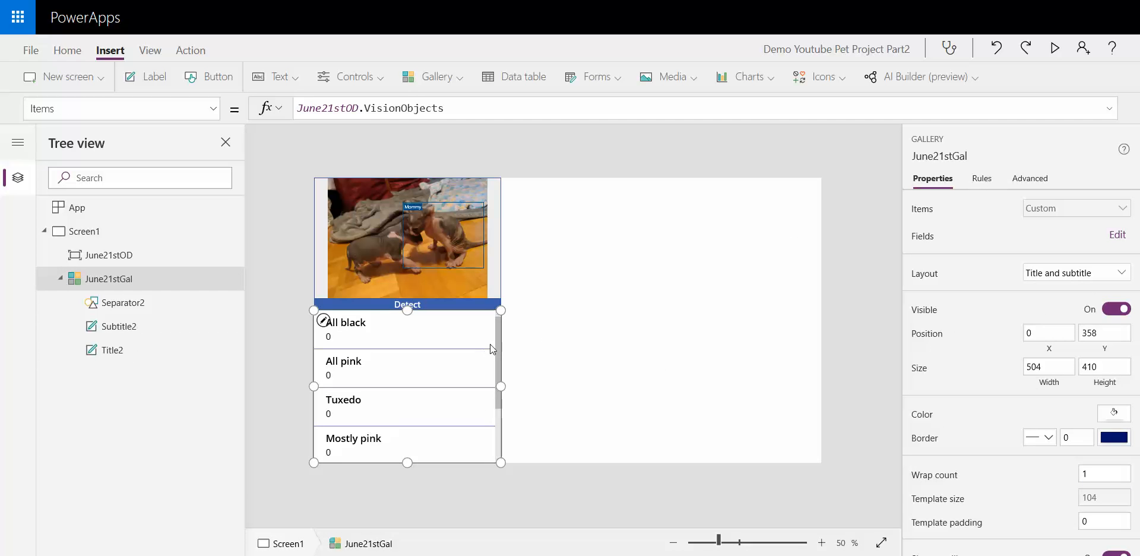
pyautogui.press('alt')
pyautogui.moveTo(502, 334)
pyautogui.mouseDown()
pyautogui.moveTo(499, 411)
pyautogui.moveTo(502, 342)
pyautogui.mouseUp()
# Step: Filter the gallery's items to detected objects only with Filter(June21stOD.VisionObjects, count>0)
pyautogui.click(299, 108)
pyautogui.moveTo(298, 108); pyautogui.dragTo(360, 113)
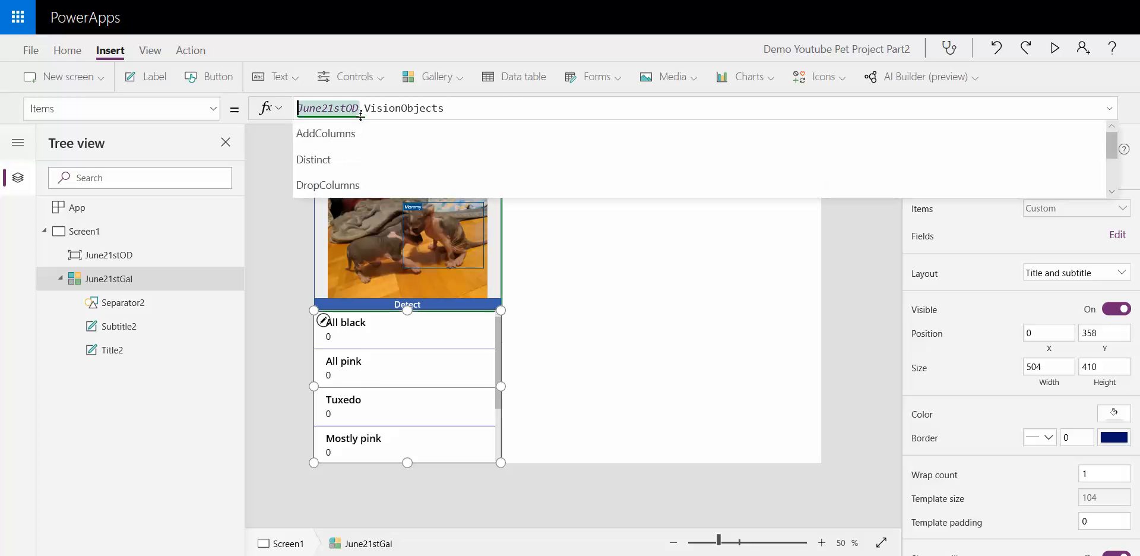
pyautogui.press('Home')
pyautogui.write('Filter(')
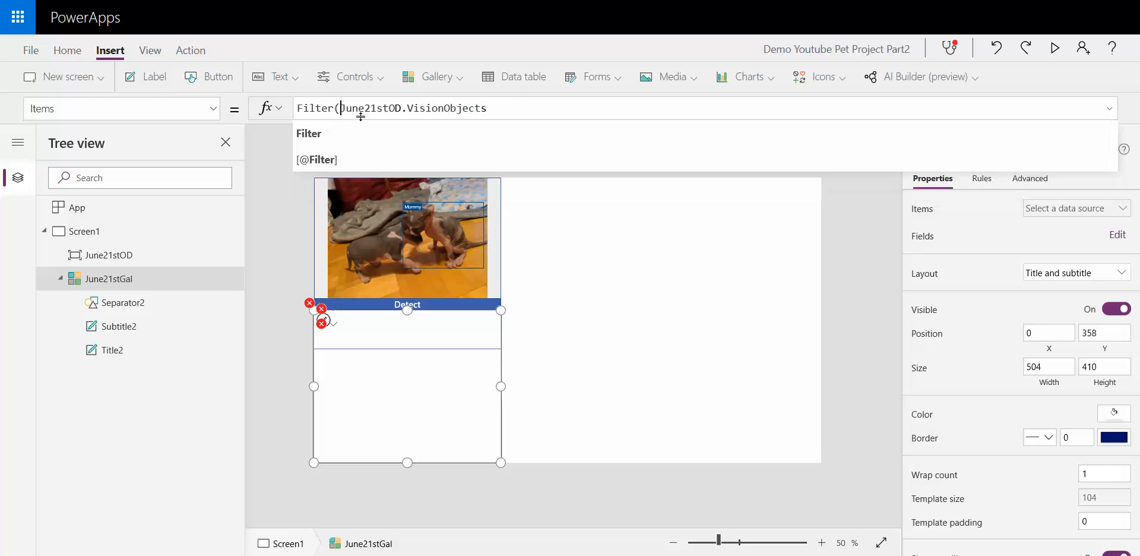
pyautogui.click(527, 105)
pyautogui.write(', coun')
pyautogui.click(453, 143)
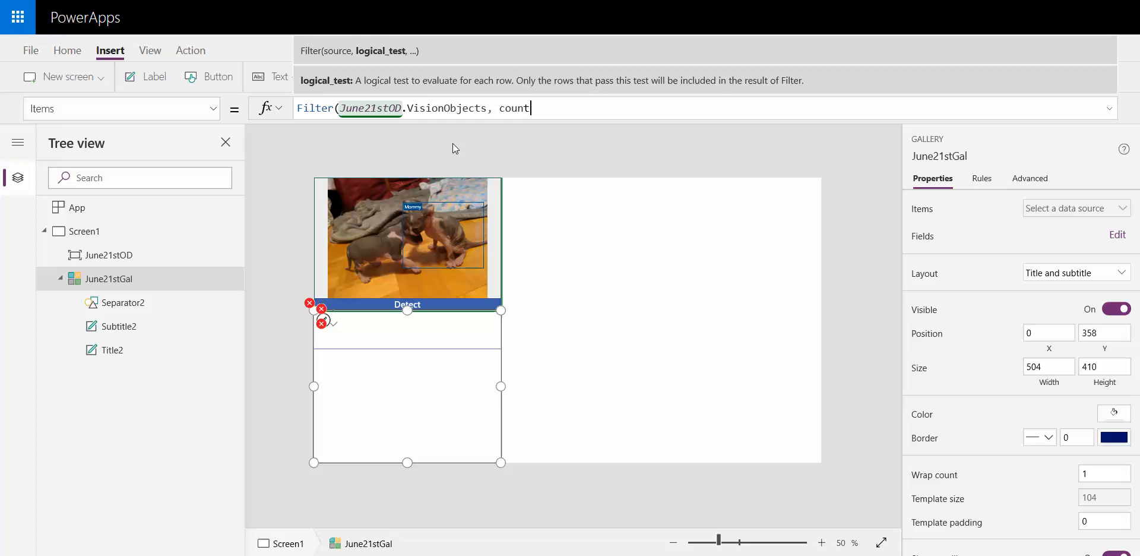
pyautogui.write('>')
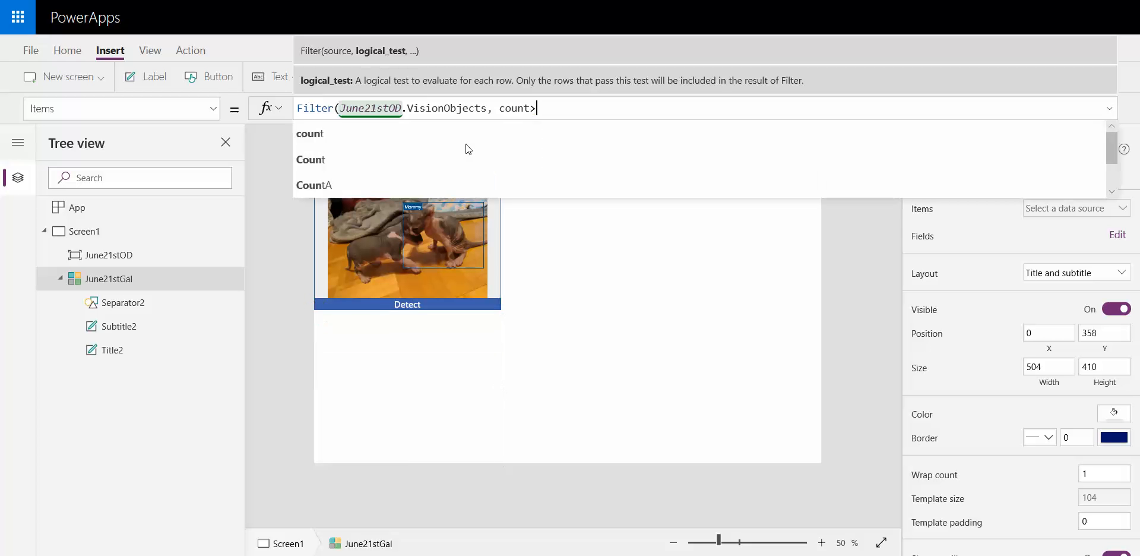
pyautogui.write('0)')
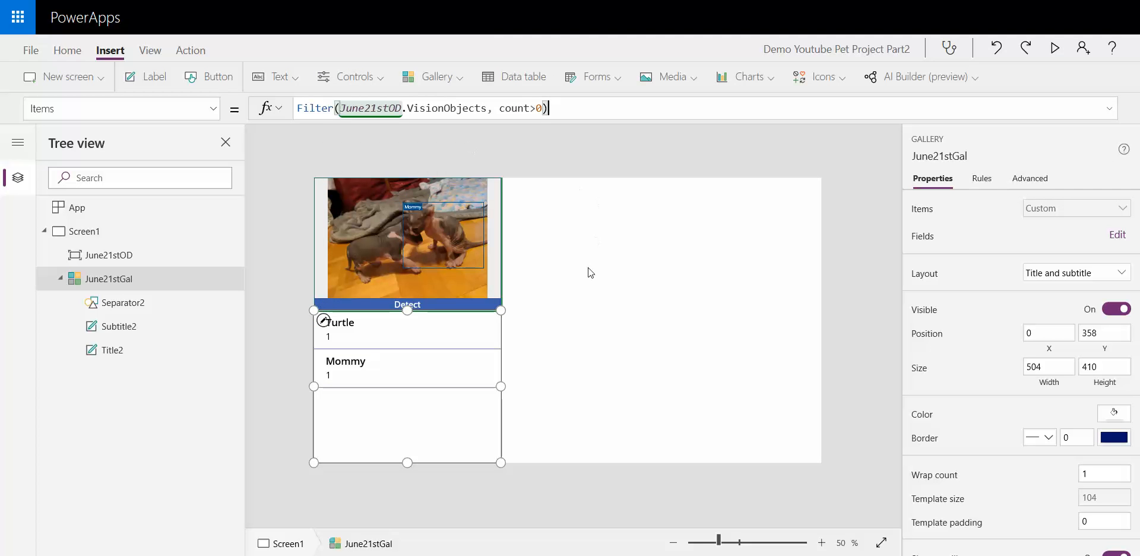
pyautogui.click(589, 268)
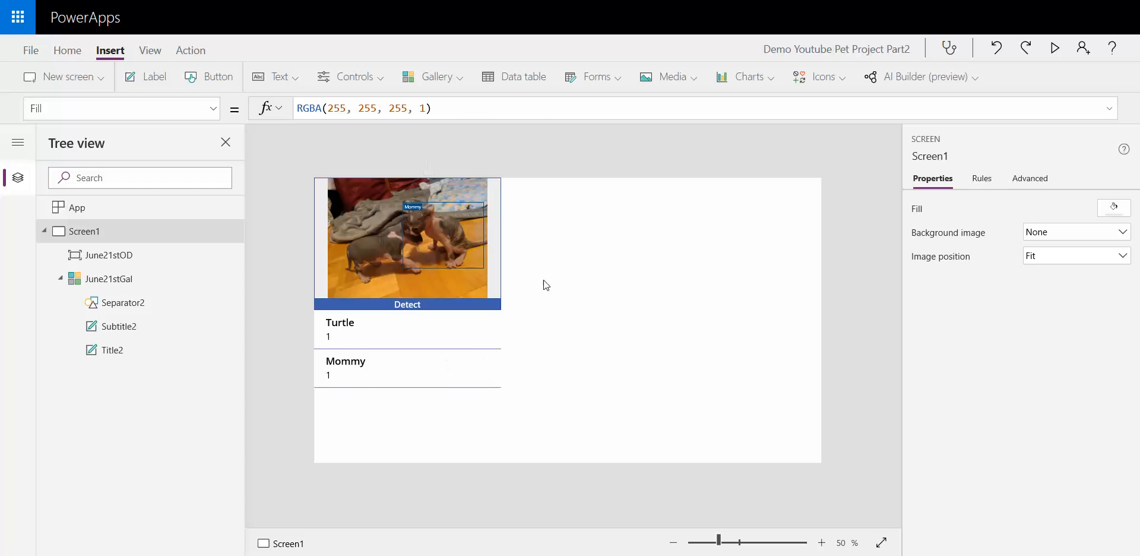
# Step: Shorten June21stGal from its upper edge to Y 422 and height 346, and move June21stOD down directly against it
pyautogui.click(454, 279)
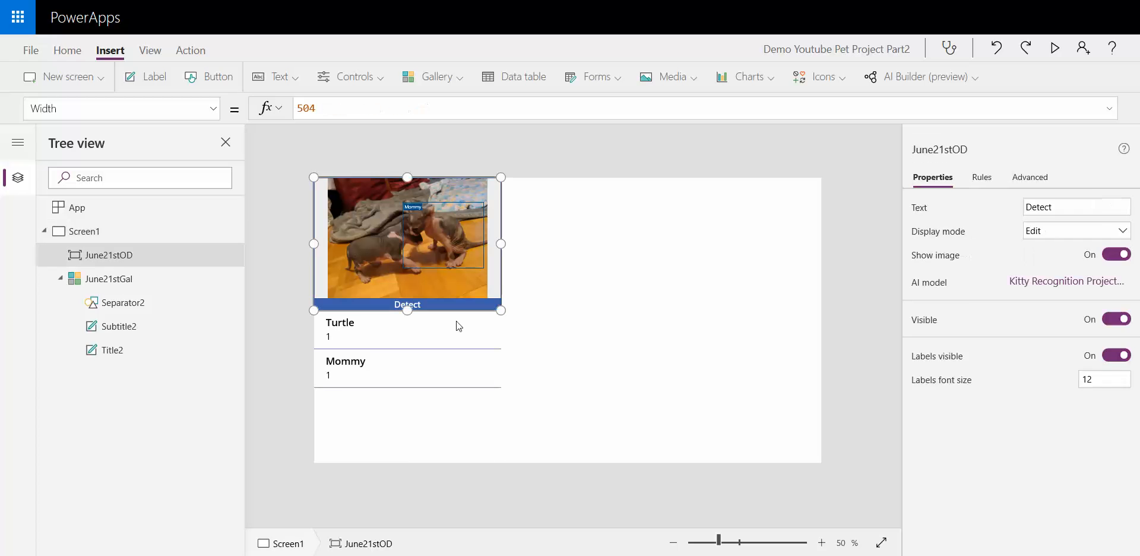
pyautogui.click(432, 357)
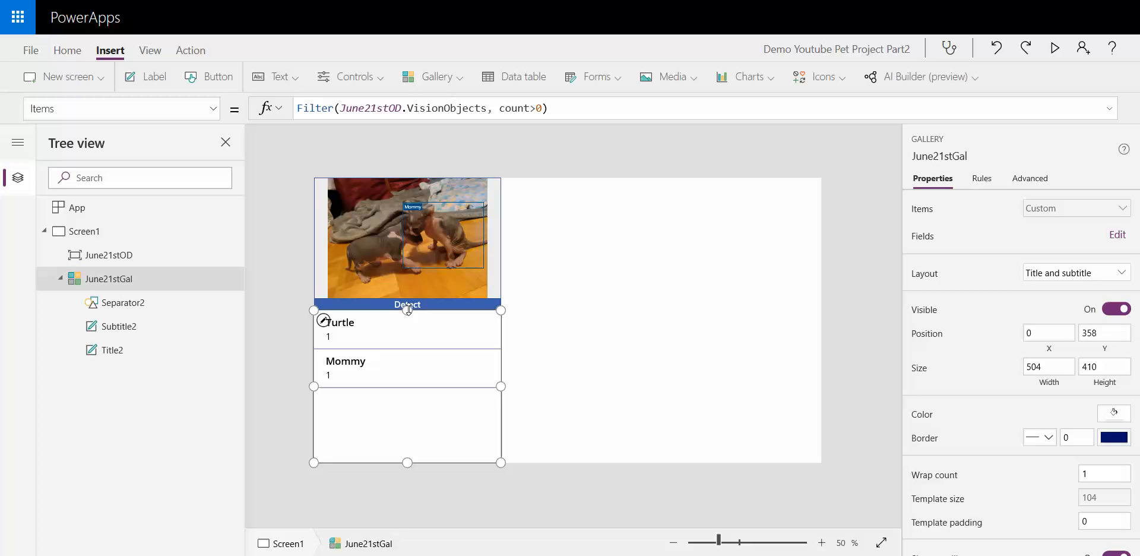
pyautogui.moveTo(407, 309); pyautogui.dragTo(407, 333)
pyautogui.click(416, 293)
pyautogui.moveTo(415, 289); pyautogui.dragTo(410, 312)
pyautogui.click(567, 274)
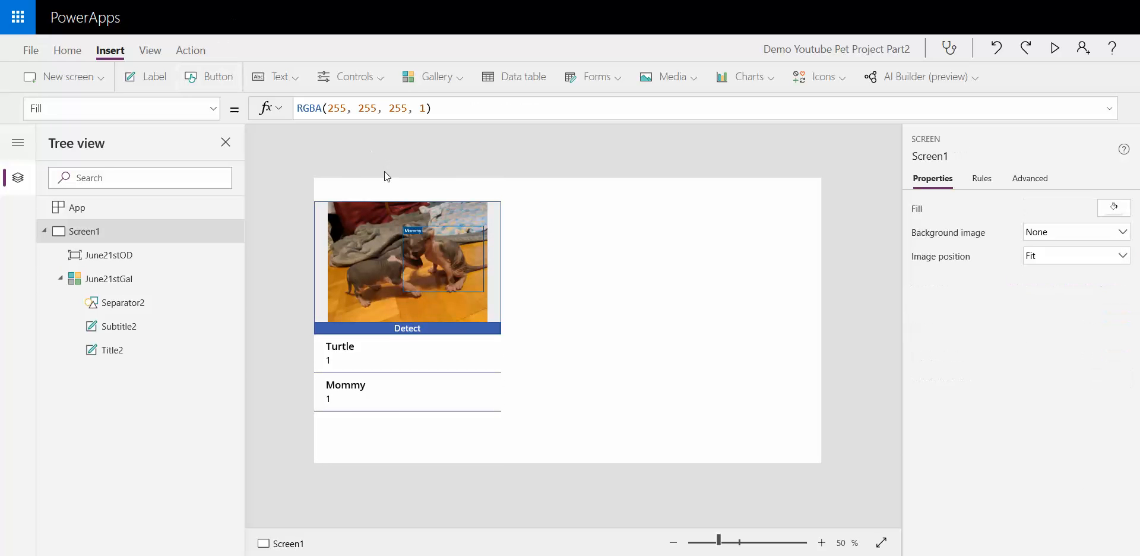
# Step: Insert a label above the object detector at X 0, Y 0, sized 504 by 64, with the text "June 21"
pyautogui.click(145, 76)
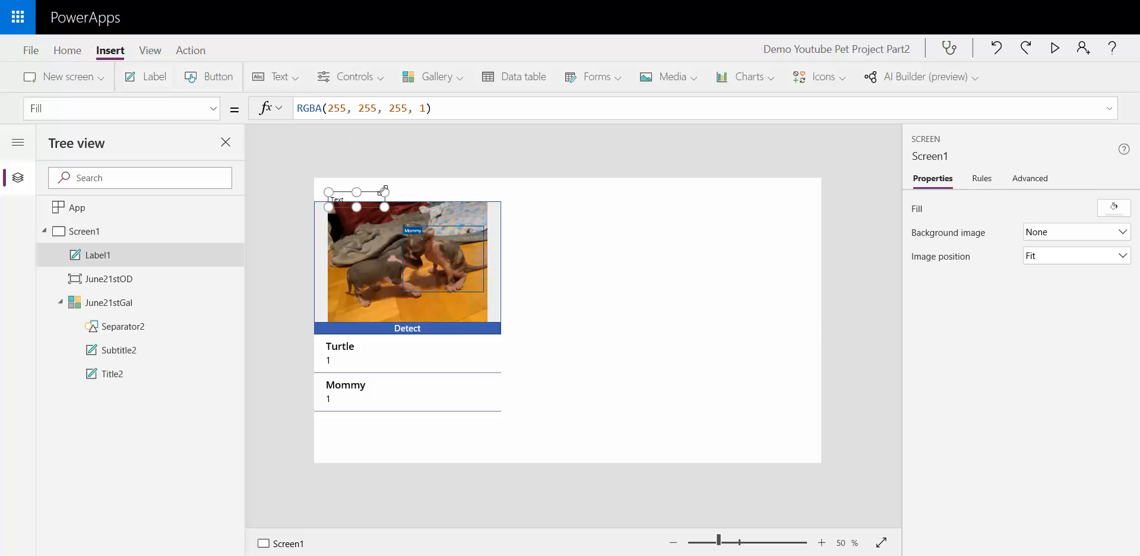
pyautogui.moveTo(353, 197); pyautogui.dragTo(502, 202)
pyautogui.doubleClick(318, 109)
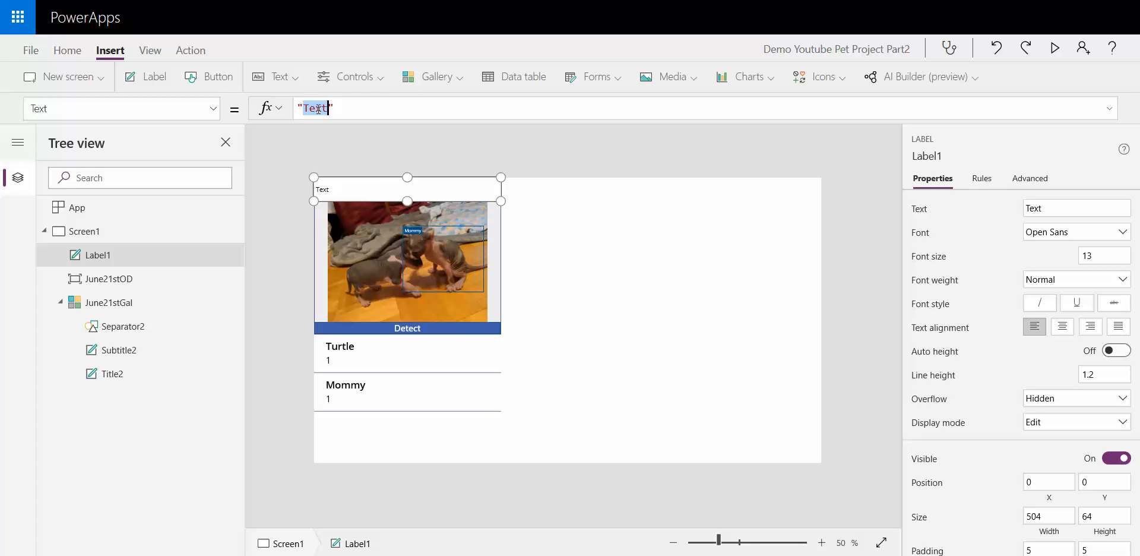
pyautogui.write('June 21')
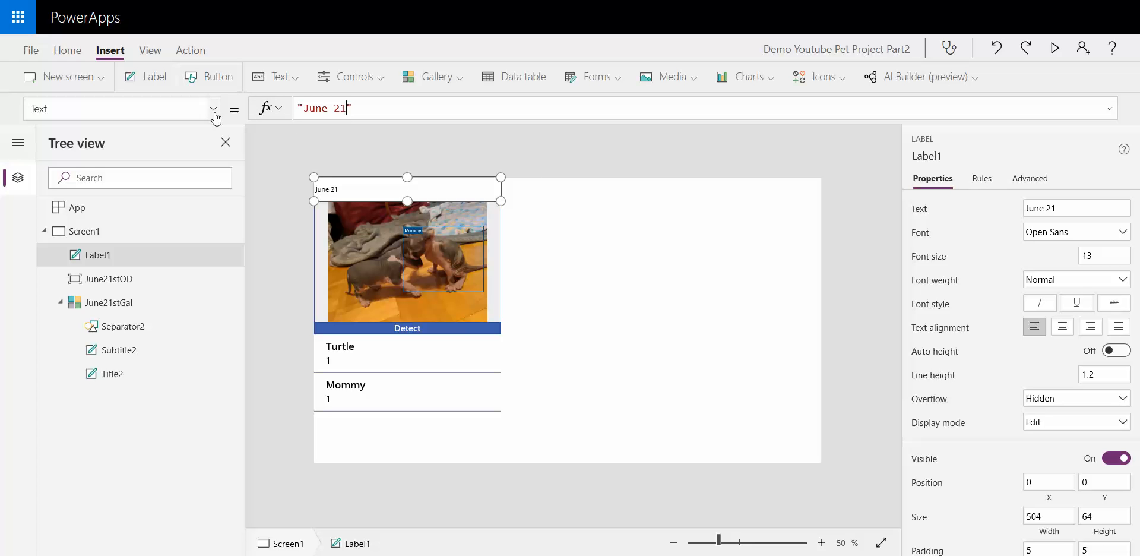
pyautogui.click(662, 280)
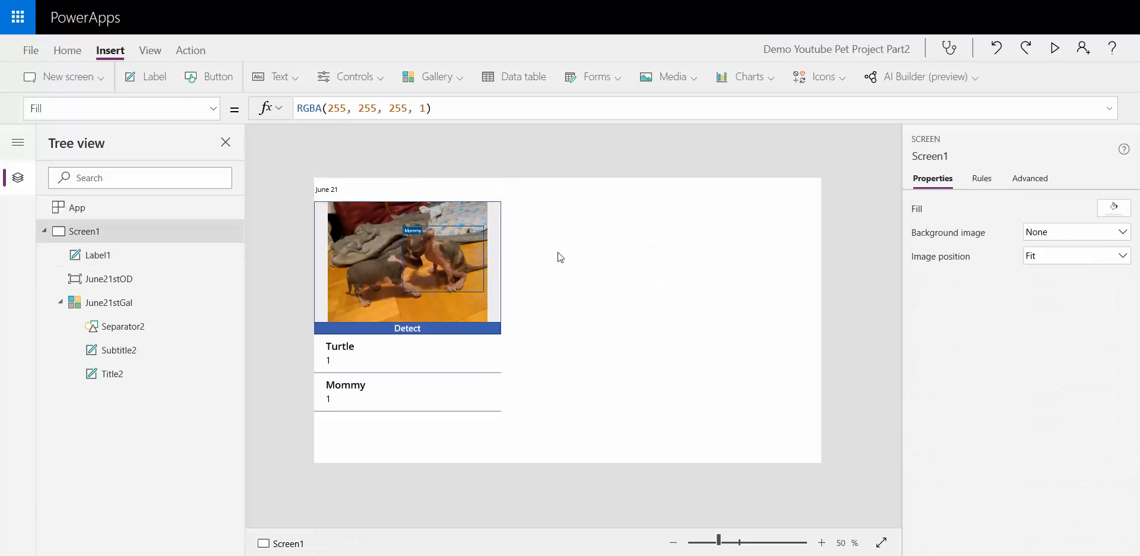
# Step: Set the June 21 label's font size to 24
pyautogui.click(354, 189)
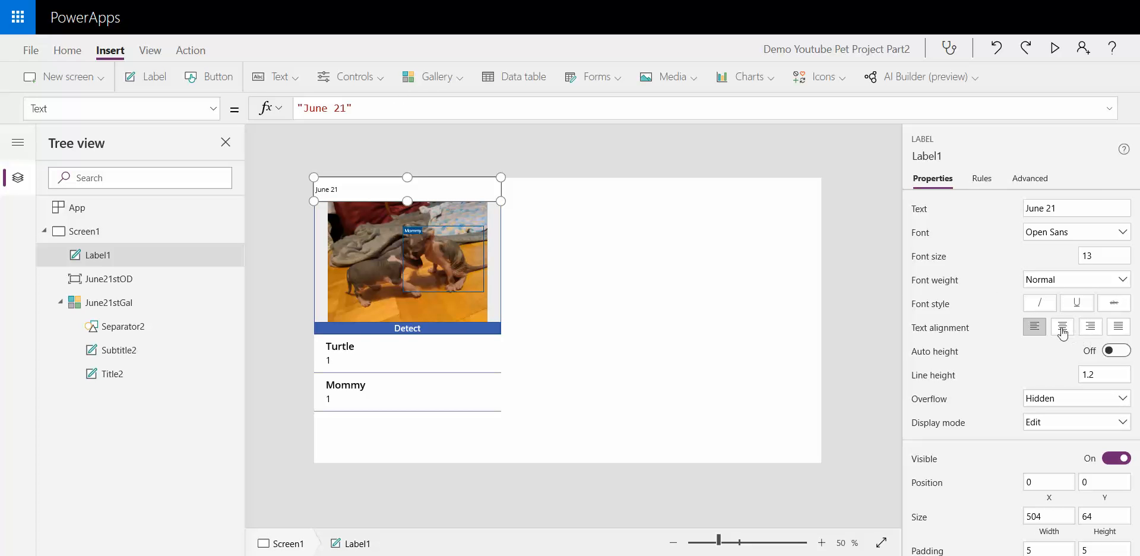
pyautogui.moveTo(1096, 259); pyautogui.dragTo(1073, 257)
pyautogui.write('24')
pyautogui.press('Tab')
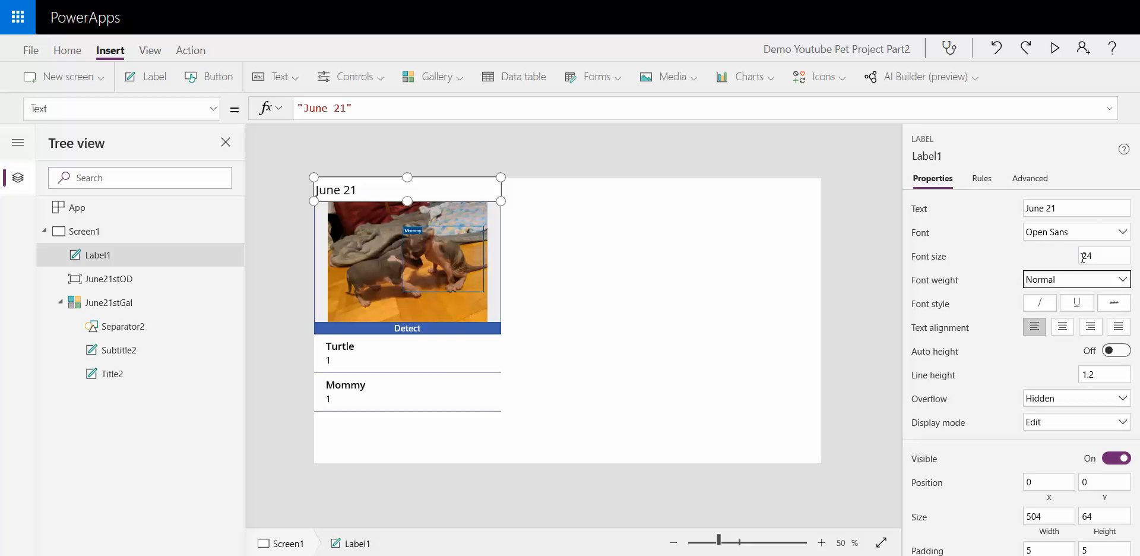
pyautogui.click(707, 312)
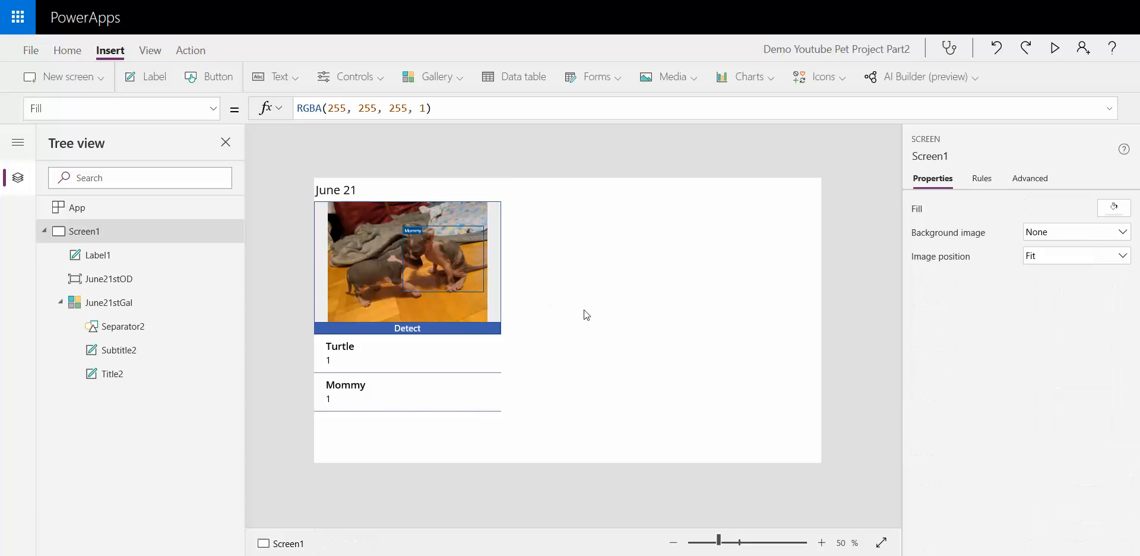
# Step: Try to duplicate the June 21 label, object detector and gallery together on Screen1
pyautogui.click(473, 389)
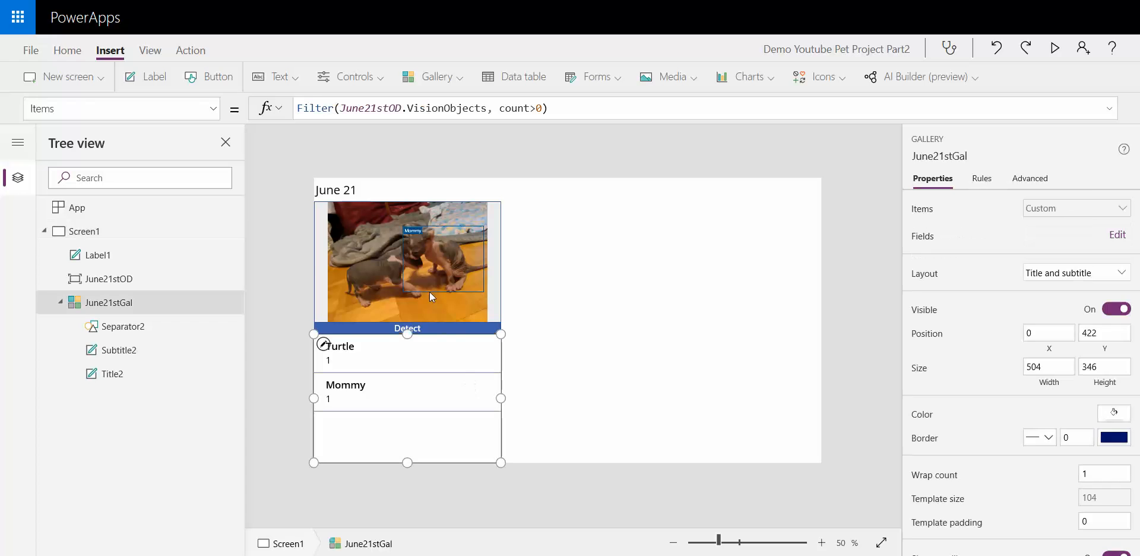
pyautogui.keyDown('shift'); pyautogui.click(362, 308); pyautogui.keyUp('shift')
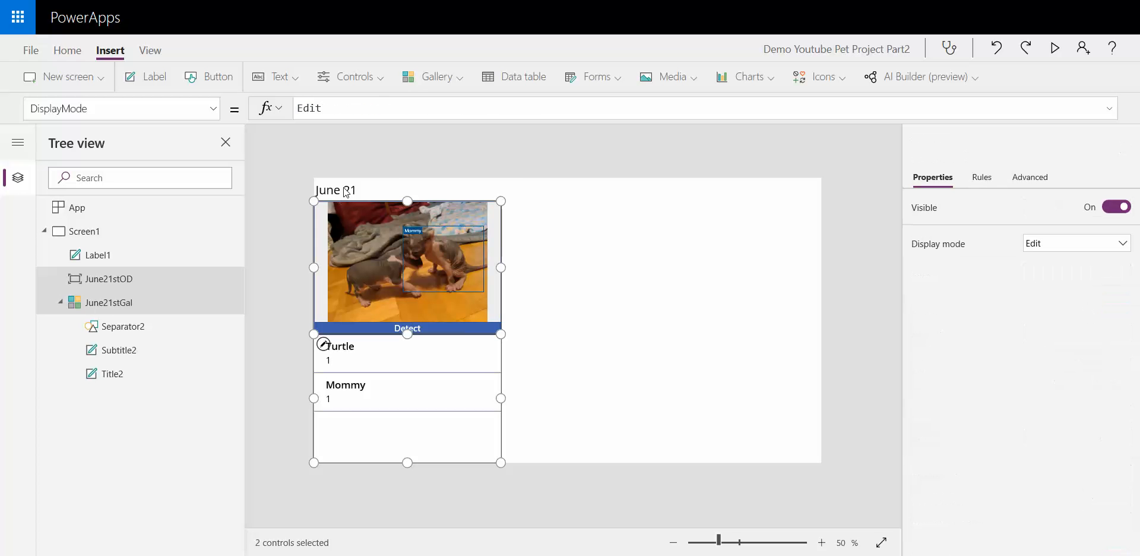
pyautogui.keyDown('shift'); pyautogui.click(426, 196); pyautogui.keyUp('shift')
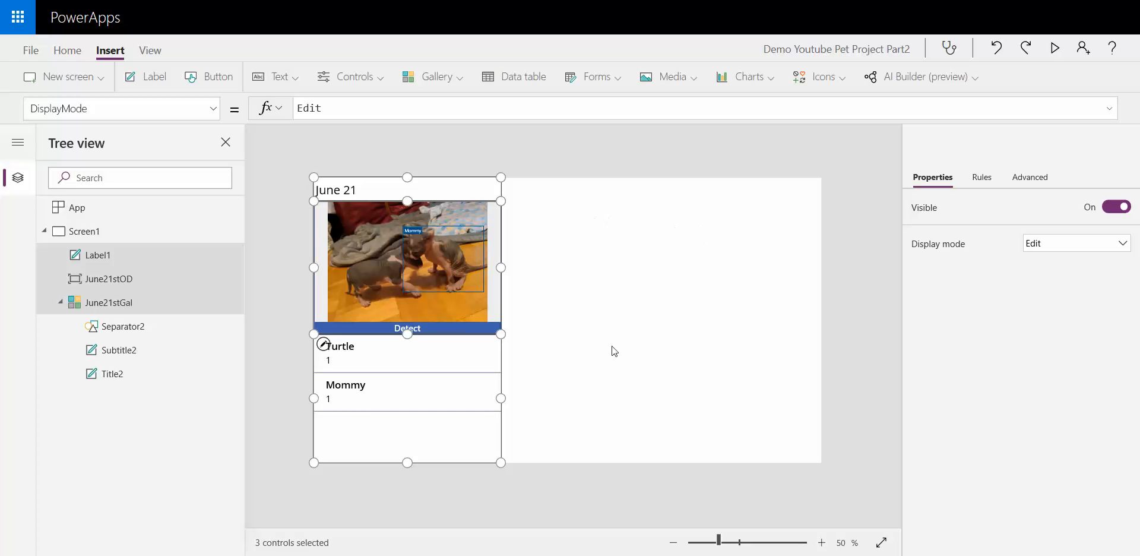
pyautogui.hotkey('ctrl', 'c')
pyautogui.hotkey('ctrl', 'v')
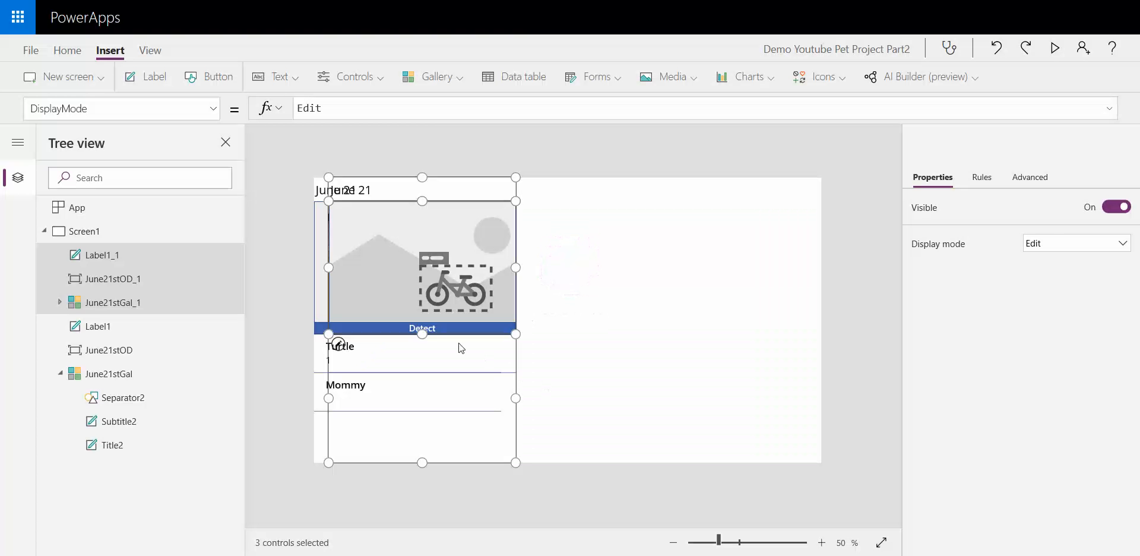
pyautogui.click(452, 350)
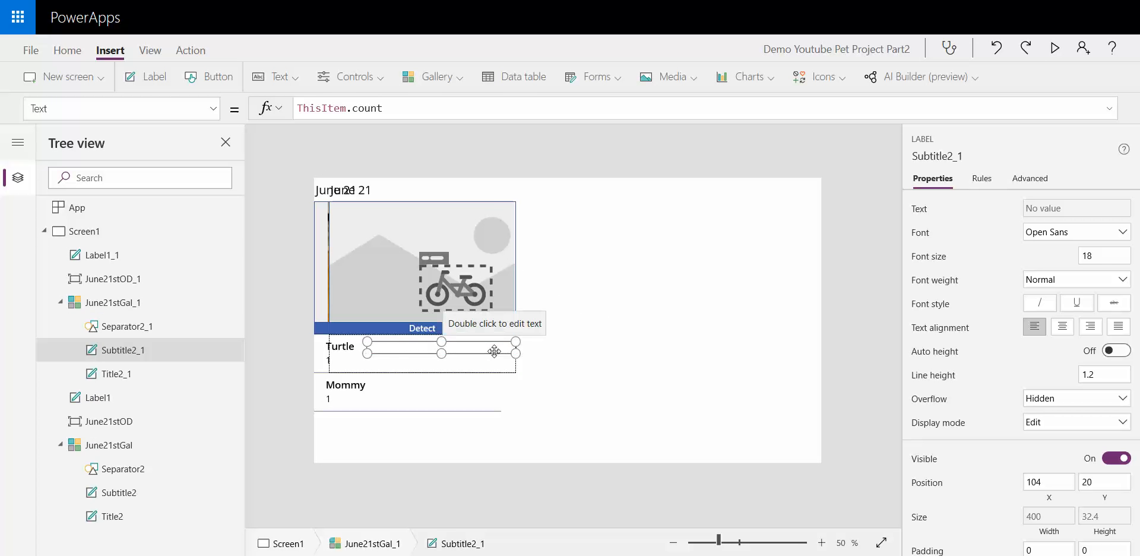
pyautogui.hotkey('ctrl', 'z')
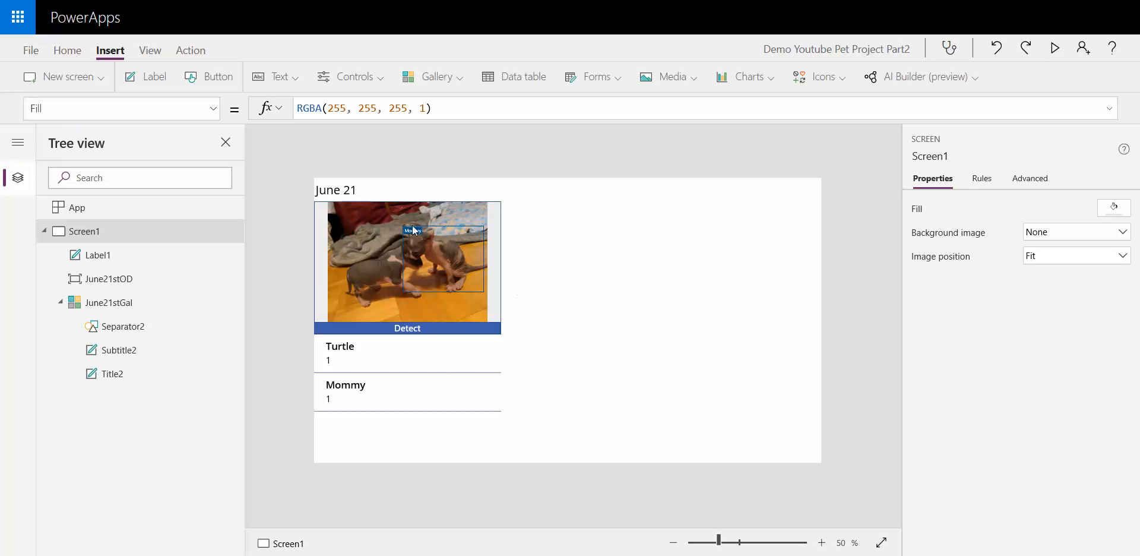
# Step: Duplicate the June 21 label, its object detector and its results gallery together on Screen1
pyautogui.click(419, 361)
pyautogui.keyDown('shift'); pyautogui.click(375, 280); pyautogui.keyUp('shift')
pyautogui.keyDown('shift'); pyautogui.click(345, 190); pyautogui.keyUp('shift')
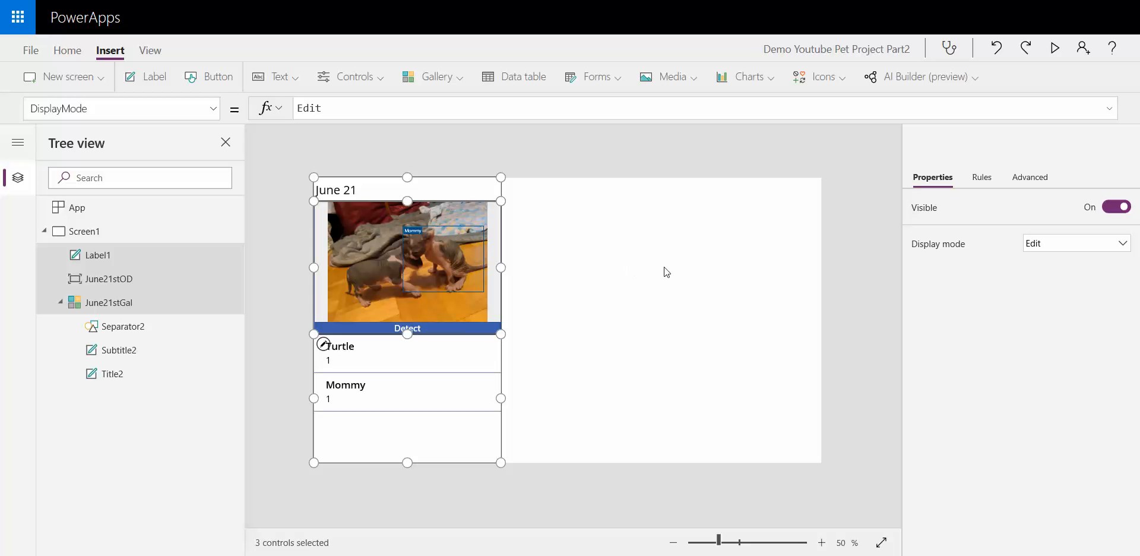
pyautogui.click(622, 253)
pyautogui.hotkey('ctrl', 'v')
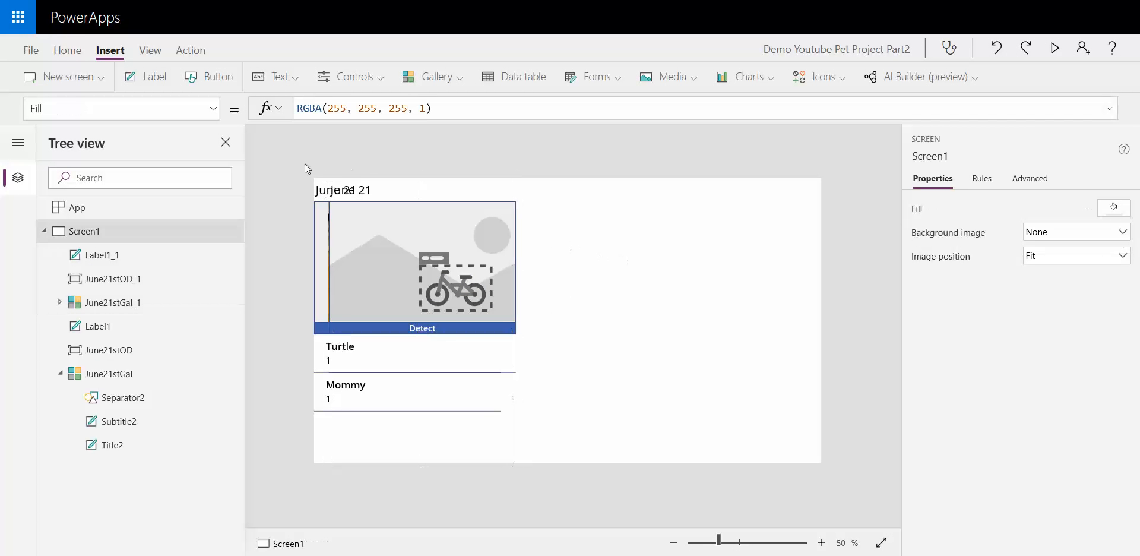
# Step: Arrange the copied gallery, object detector and label as a second column at X 708, with the gallery at Y 422 and the label at Y 0
pyautogui.click(127, 374)
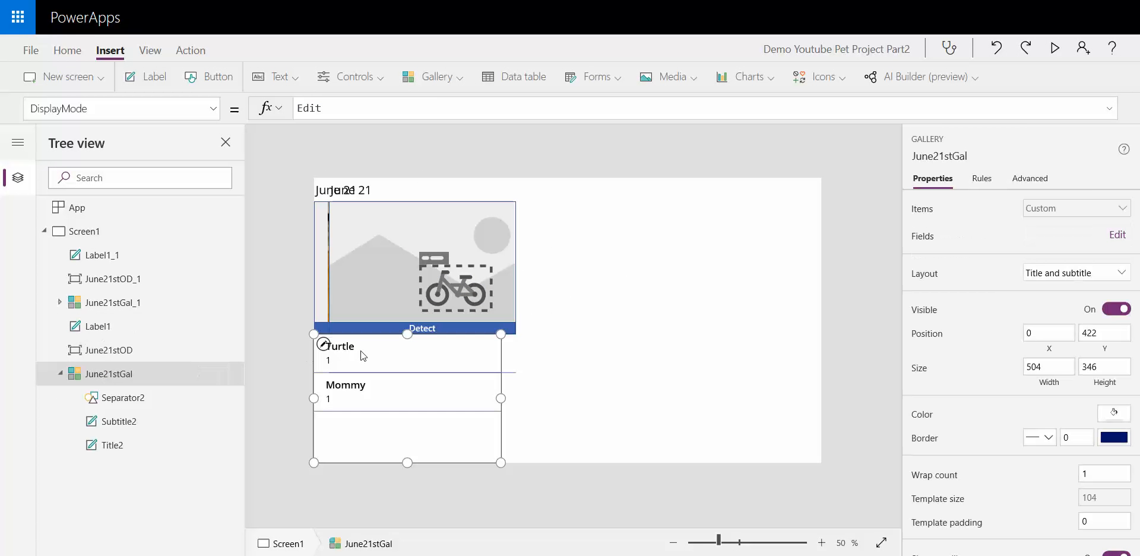
pyautogui.click(130, 306)
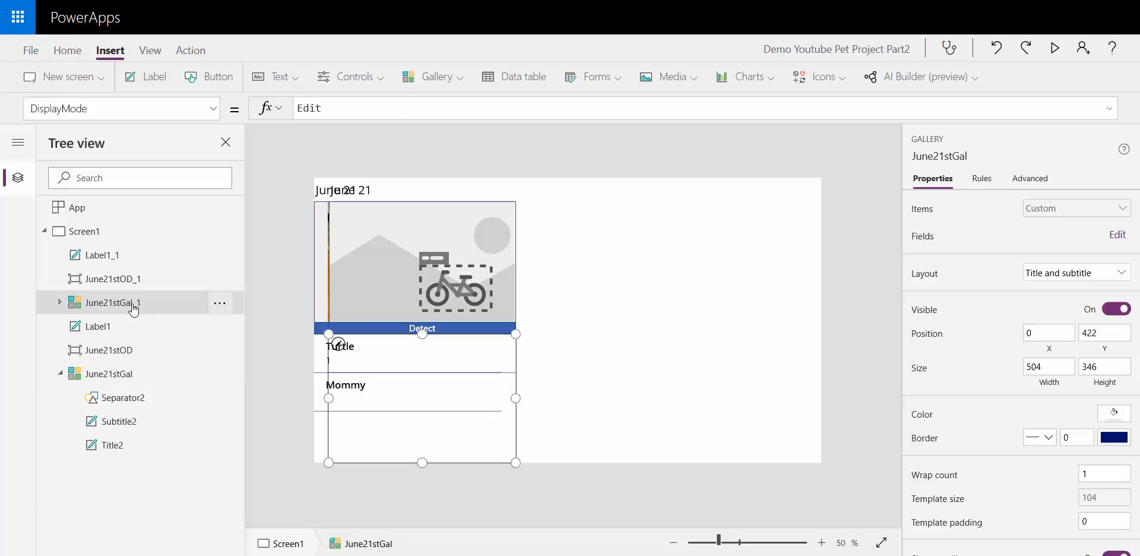
pyautogui.moveTo(400, 336); pyautogui.dragTo(648, 330)
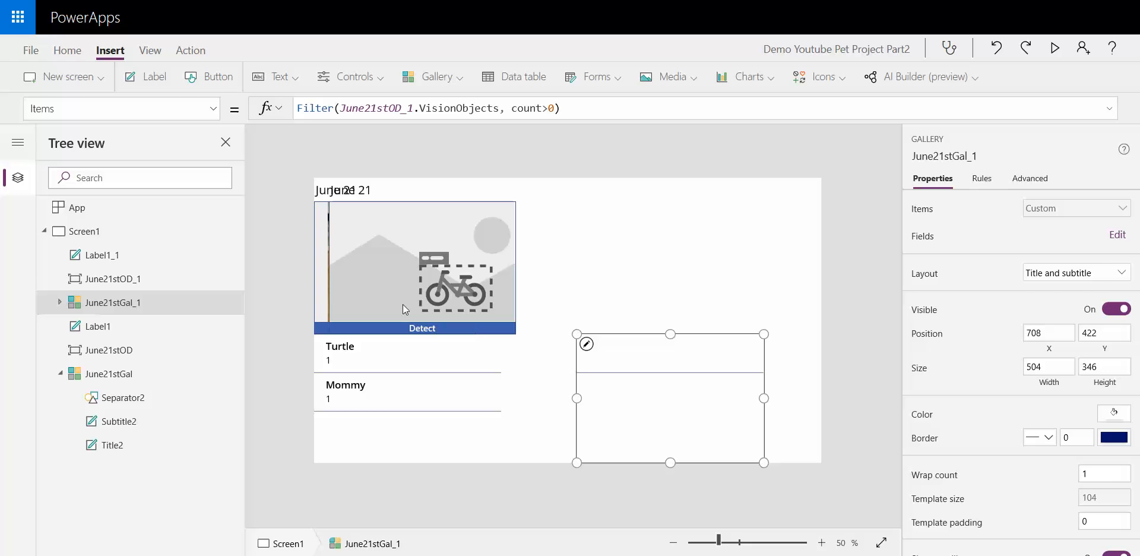
pyautogui.click(349, 273)
pyautogui.moveTo(397, 202); pyautogui.dragTo(642, 201)
pyautogui.click(118, 255)
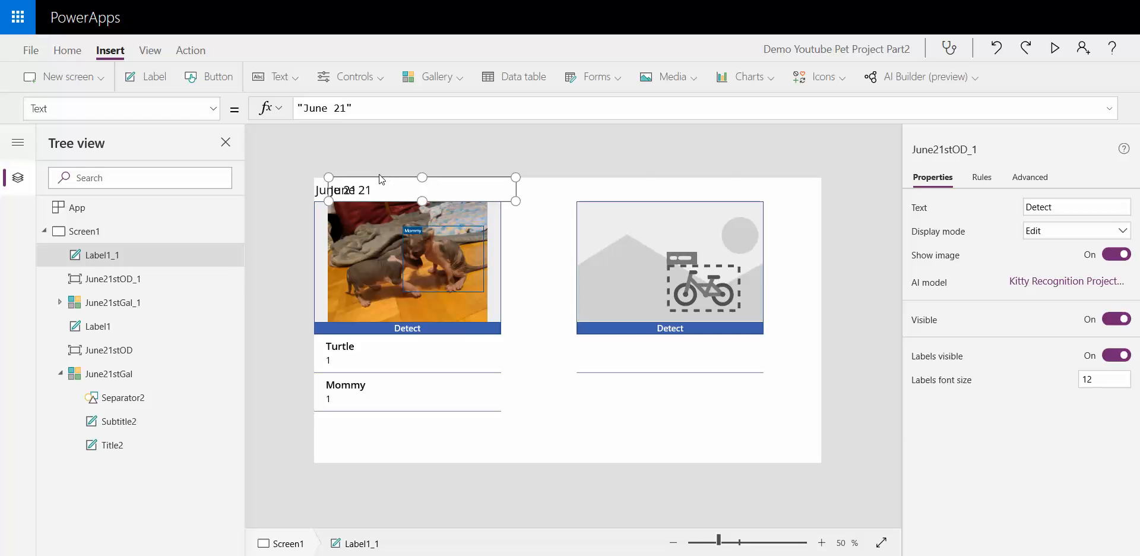
pyautogui.moveTo(355, 179); pyautogui.dragTo(618, 174)
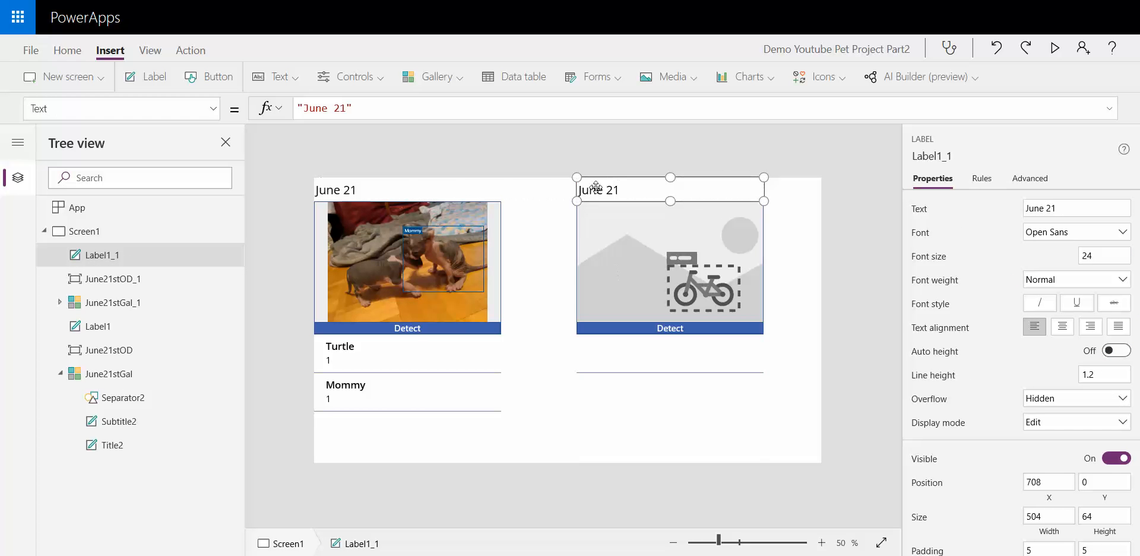
# Step: Change the copied label's text to "July 7th"
pyautogui.doubleClick(328, 109)
pyautogui.write('July ')
pyautogui.write('th')
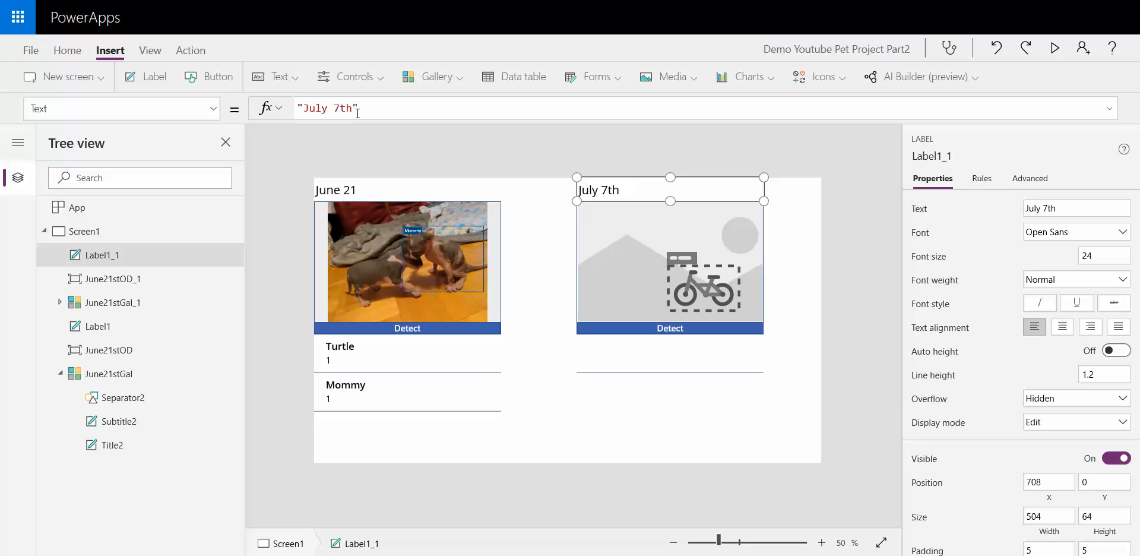
# Step: Rename the copied object detector June21stOD_1 as July7thOD
pyautogui.click(681, 244)
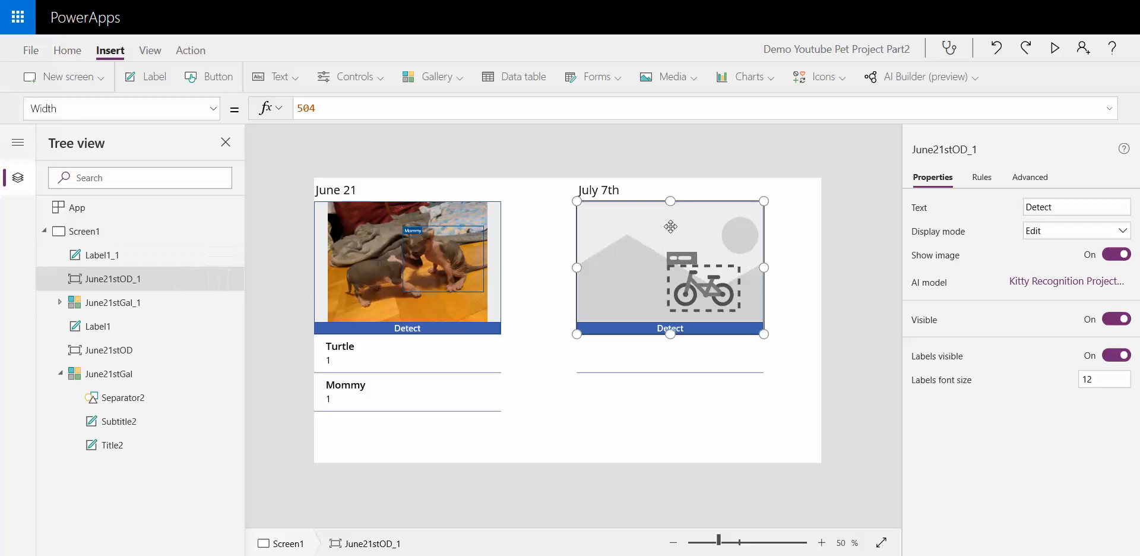
pyautogui.click(219, 282)
pyautogui.click(249, 373)
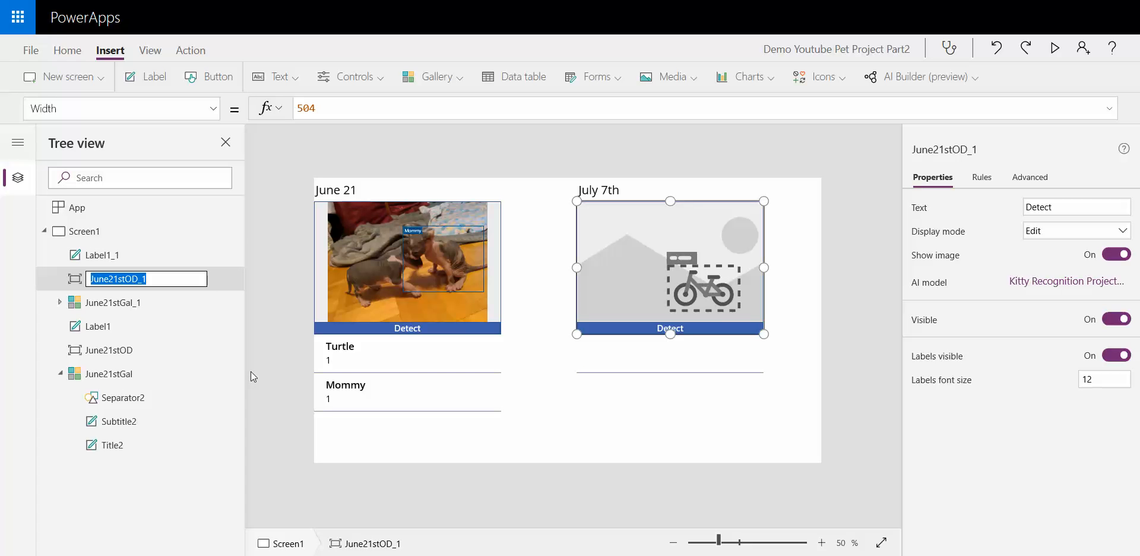
pyautogui.write('July7th')
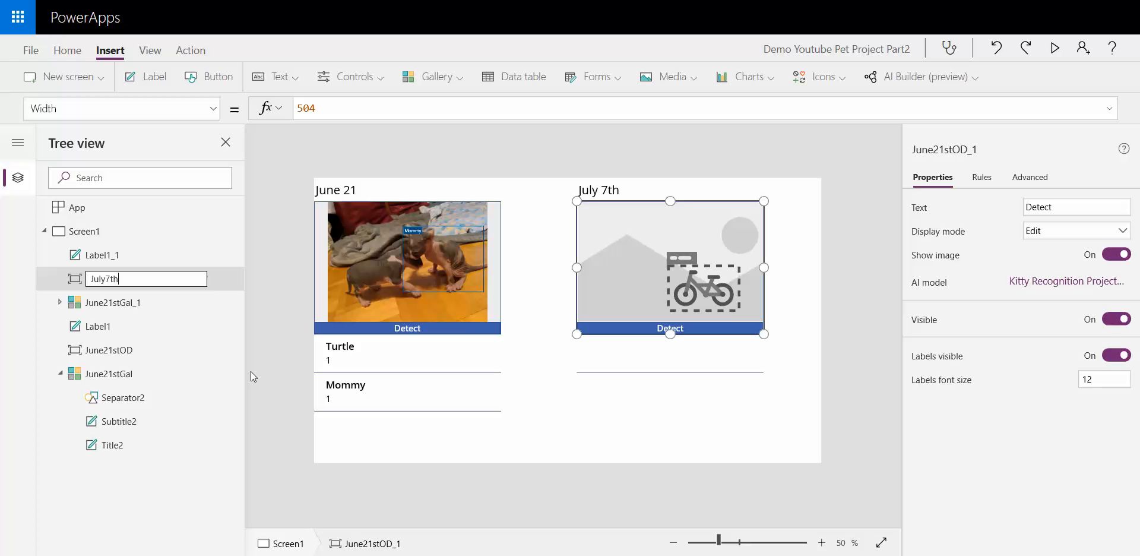
pyautogui.write('OD')
pyautogui.press('Return')
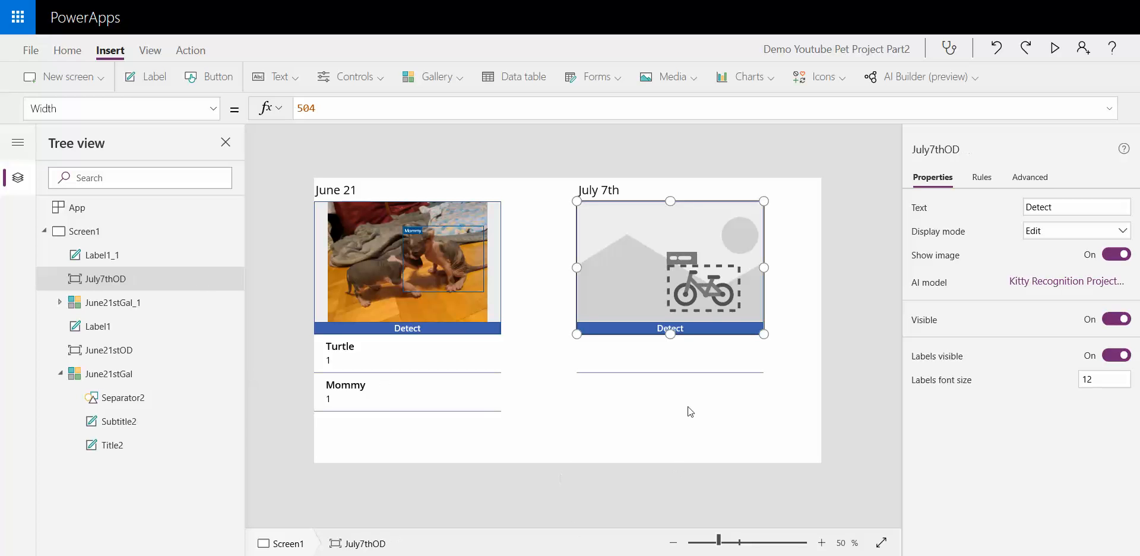
# Step: Rename the copied gallery June21stGal_1 as July7thGal
pyautogui.click(692, 391)
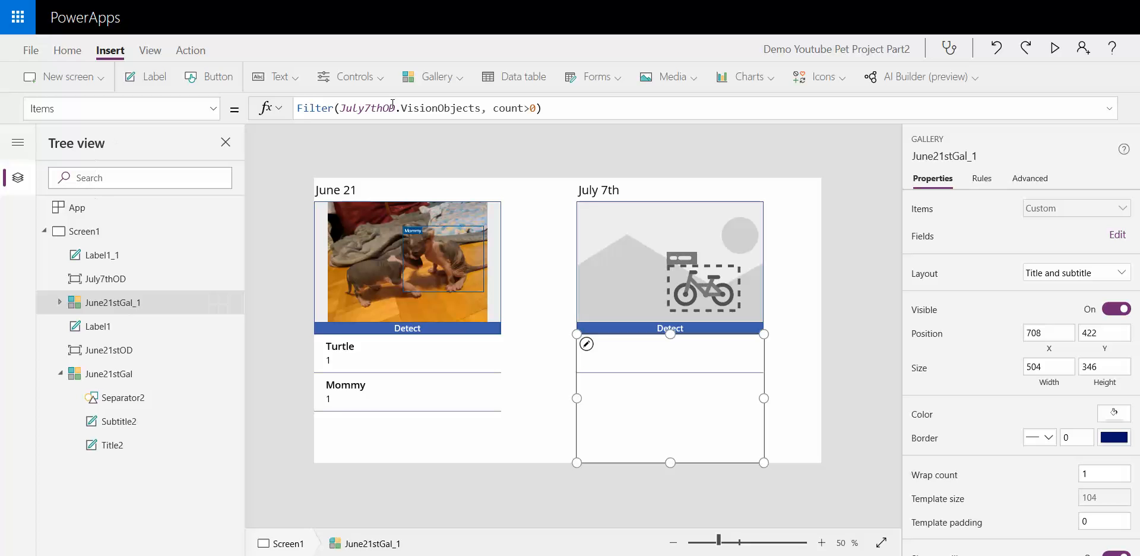
pyautogui.click(219, 302)
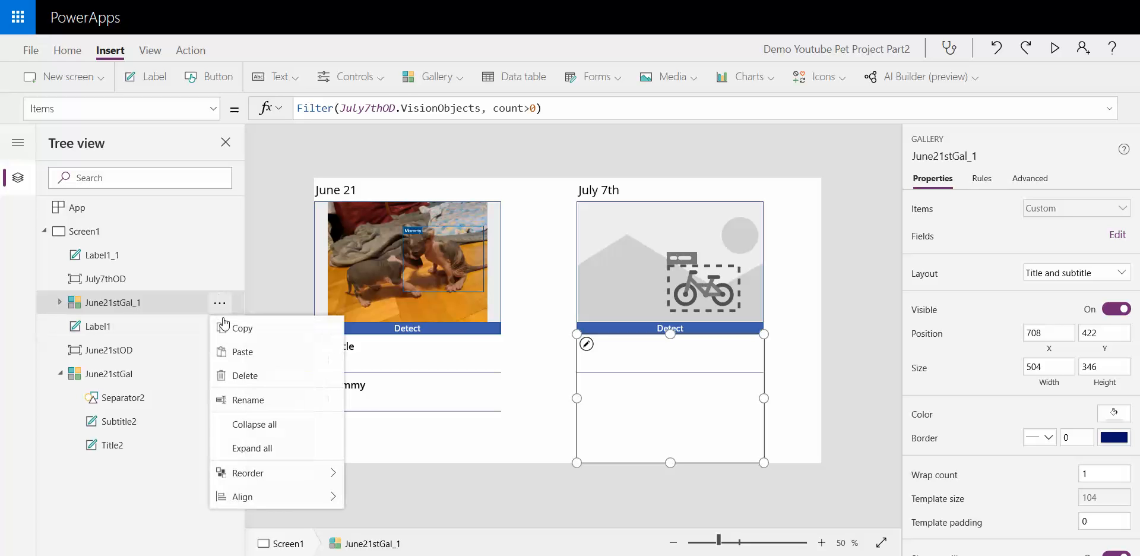
pyautogui.click(249, 401)
pyautogui.click(105, 304)
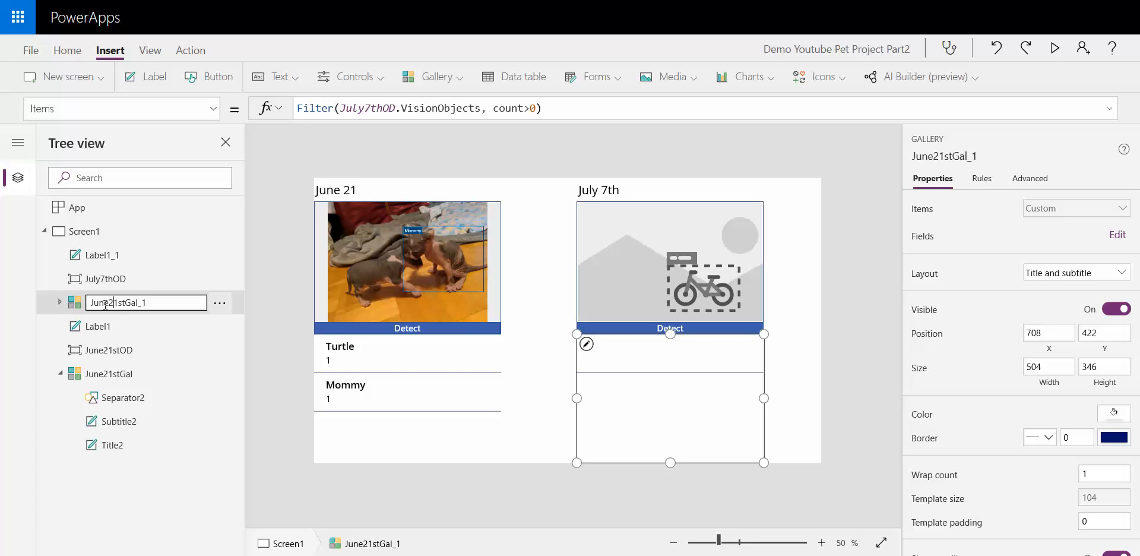
pyautogui.doubleClick(105, 304)
pyautogui.write('July7thGal')
pyautogui.click(778, 365)
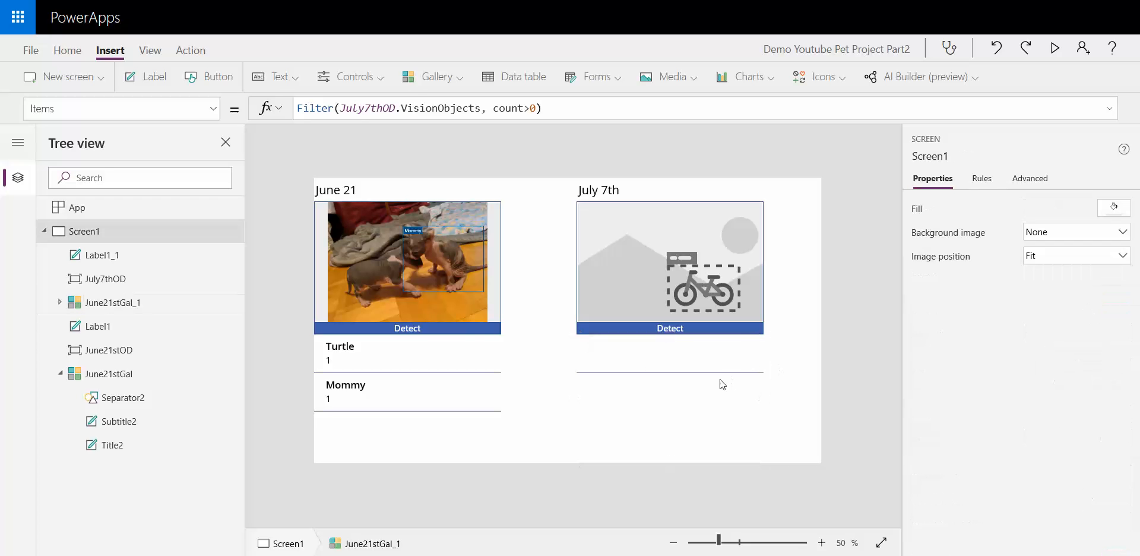
pyautogui.click(720, 379)
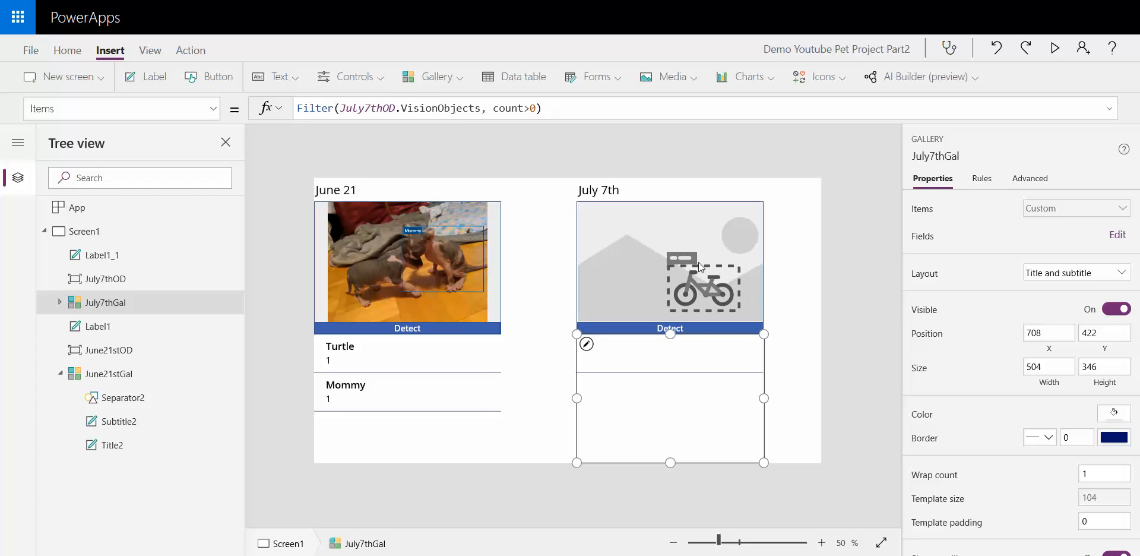
# Step: Set the AI model of July7thOD to Kitty Project (July 7th)
pyautogui.click(630, 219)
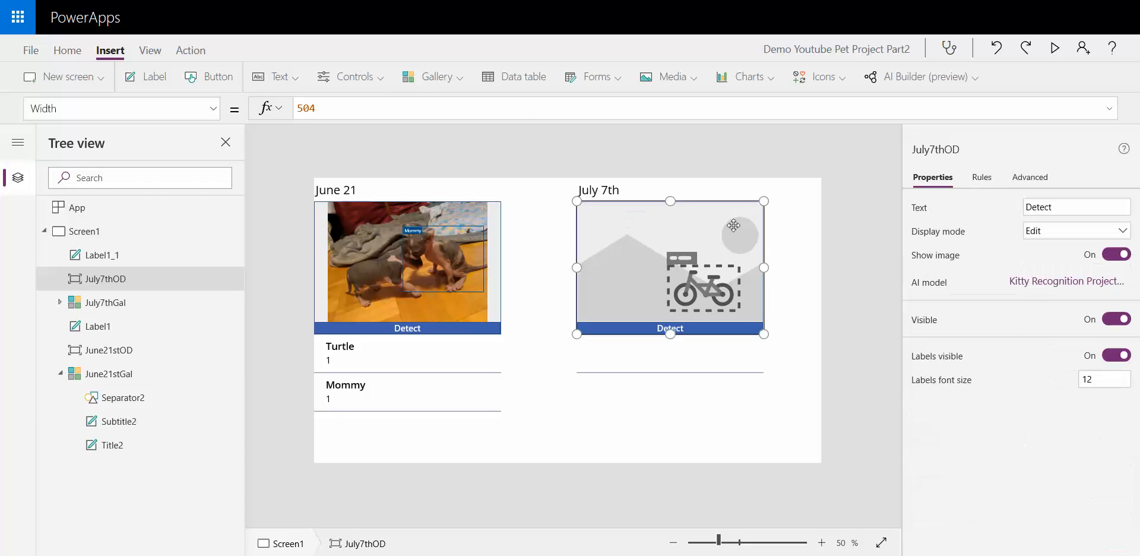
pyautogui.click(1057, 288)
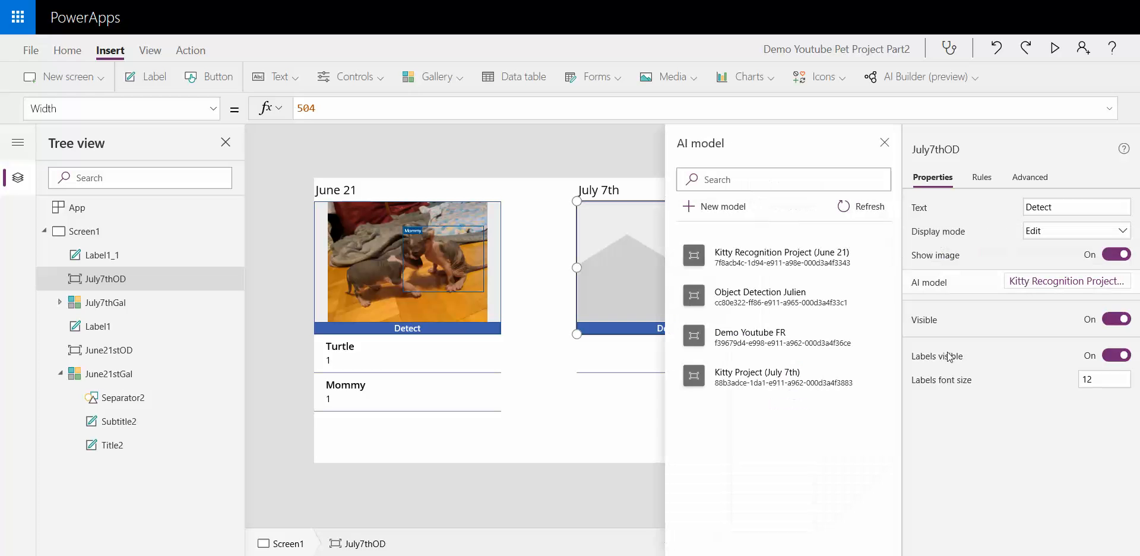
pyautogui.click(796, 371)
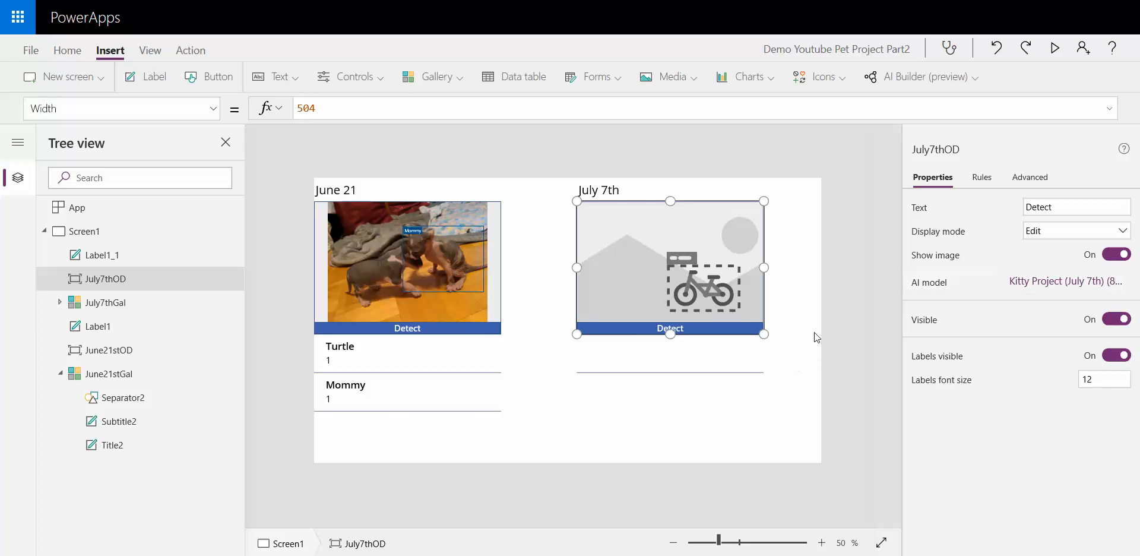
pyautogui.click(807, 266)
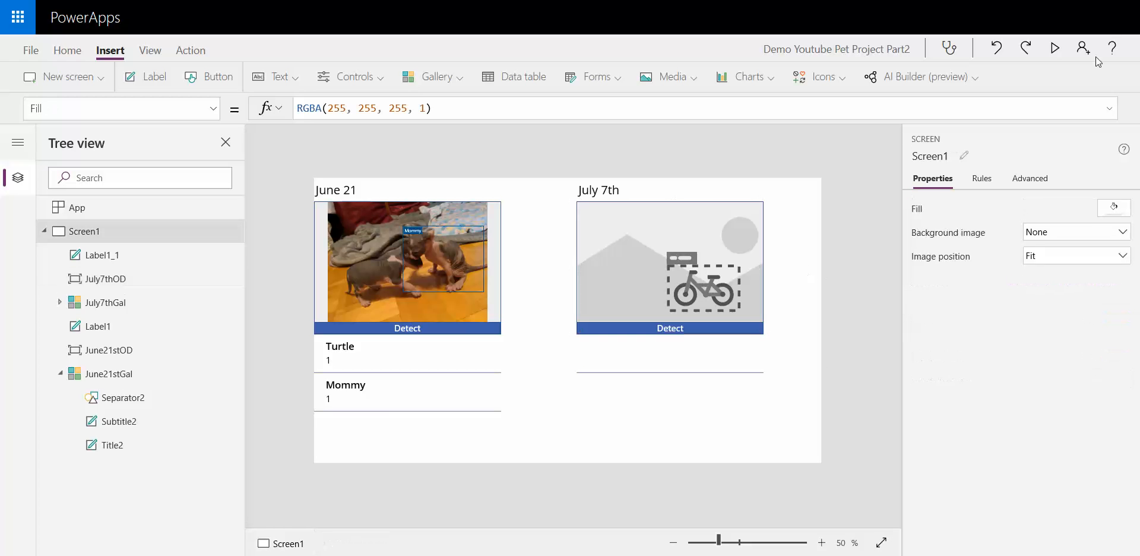
# Step: Preview the app, run the July 7th detector on the same two-cat photo as the June 21 one, and close the preview
pyautogui.click(1055, 48)
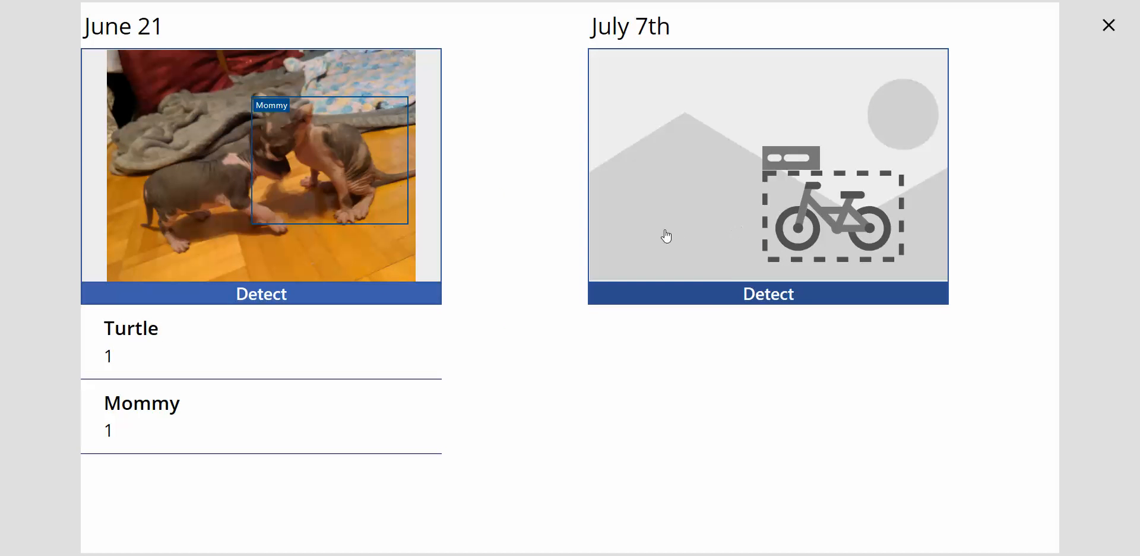
pyautogui.click(765, 262)
pyautogui.click(667, 152)
pyautogui.click(612, 323)
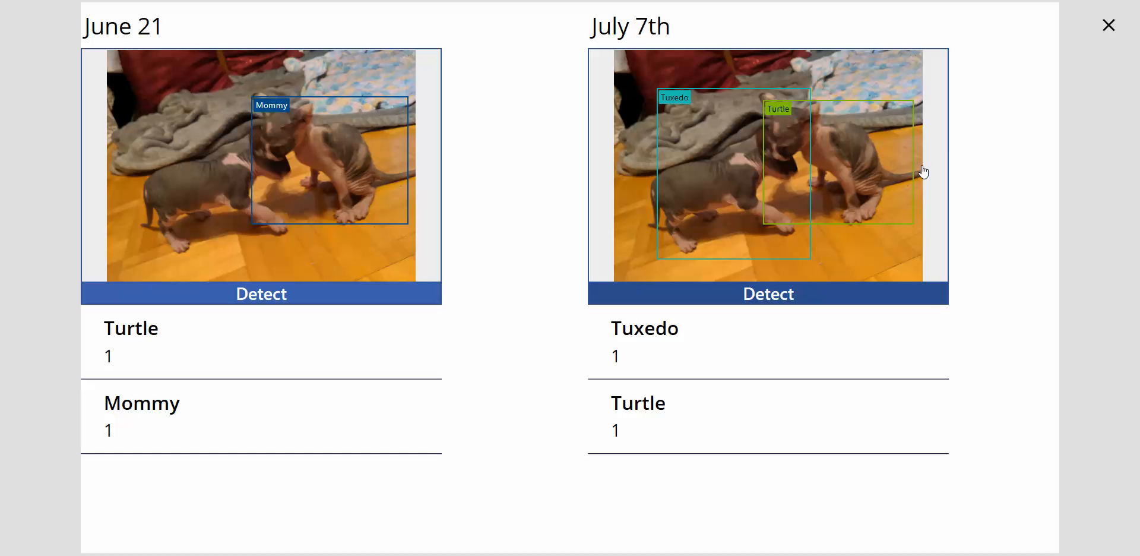
pyautogui.click(1109, 27)
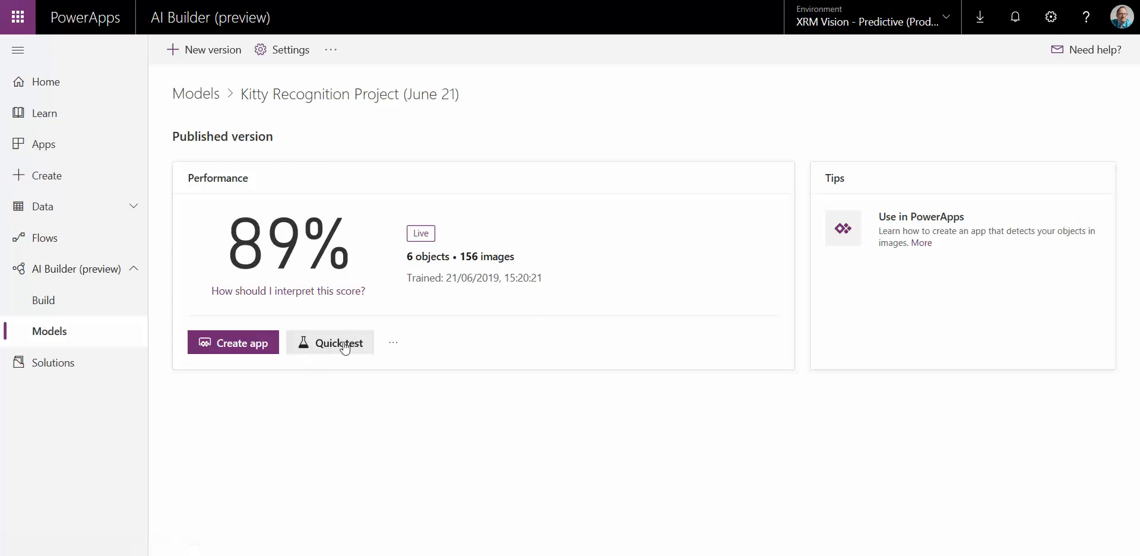
# Step: In AI Builder, run a quick test of the Kitty Recognition Project (June 21) model with the tuxnturtle image
pyautogui.click(351, 349)
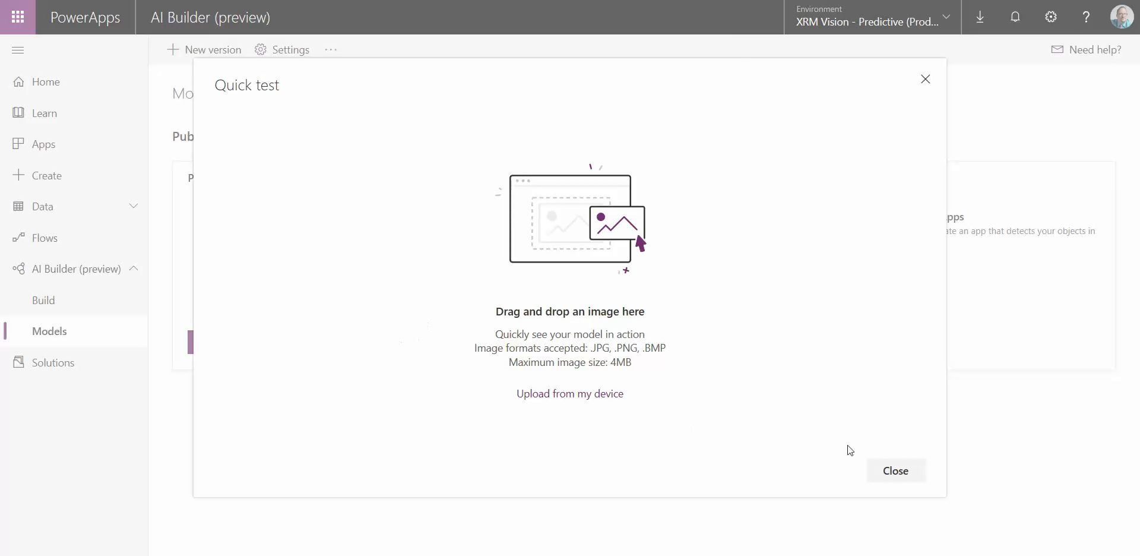
pyautogui.click(584, 402)
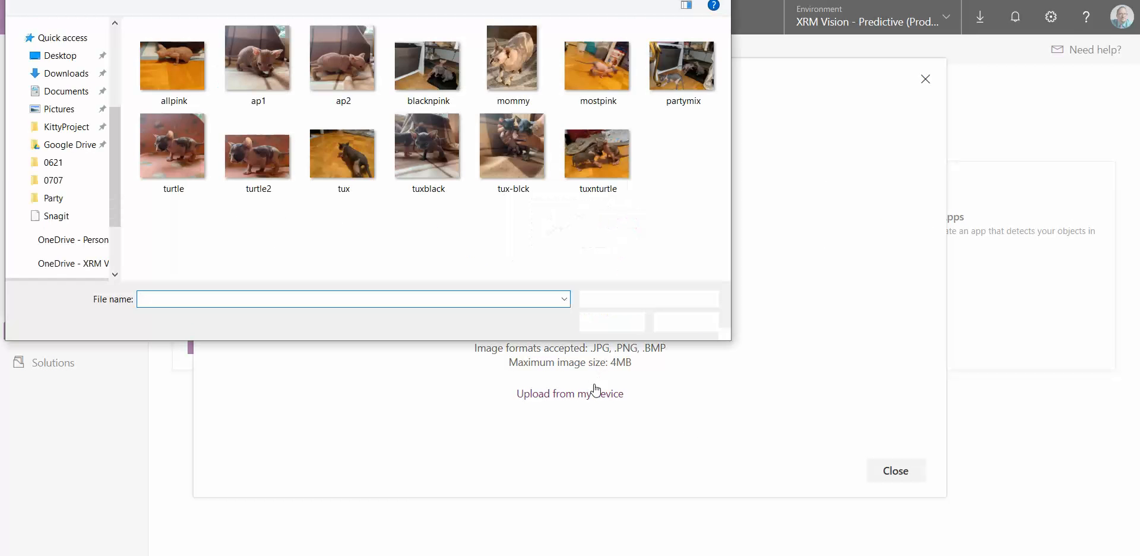
pyautogui.click(573, 168)
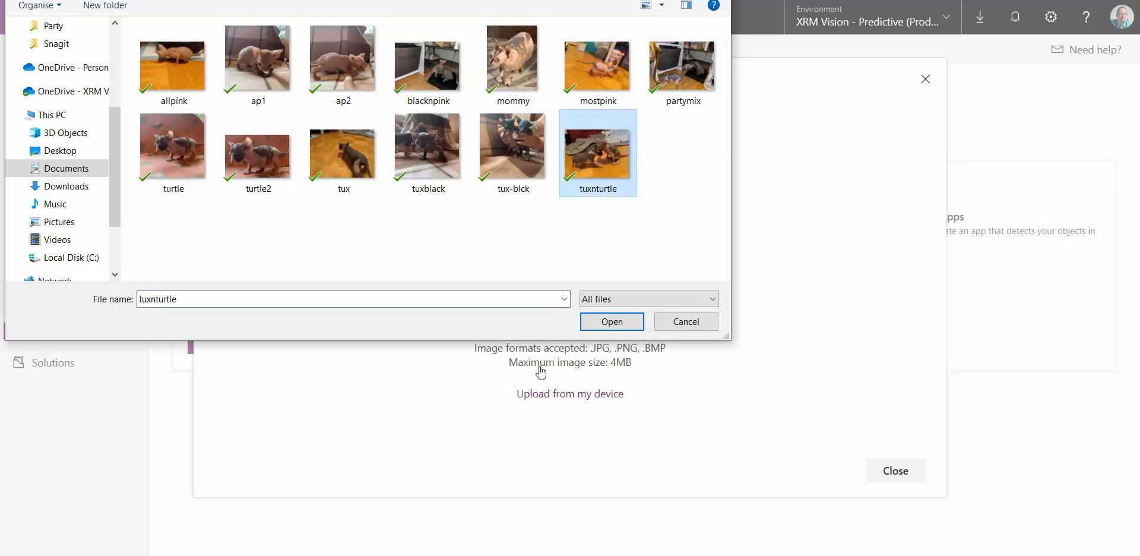
pyautogui.click(612, 321)
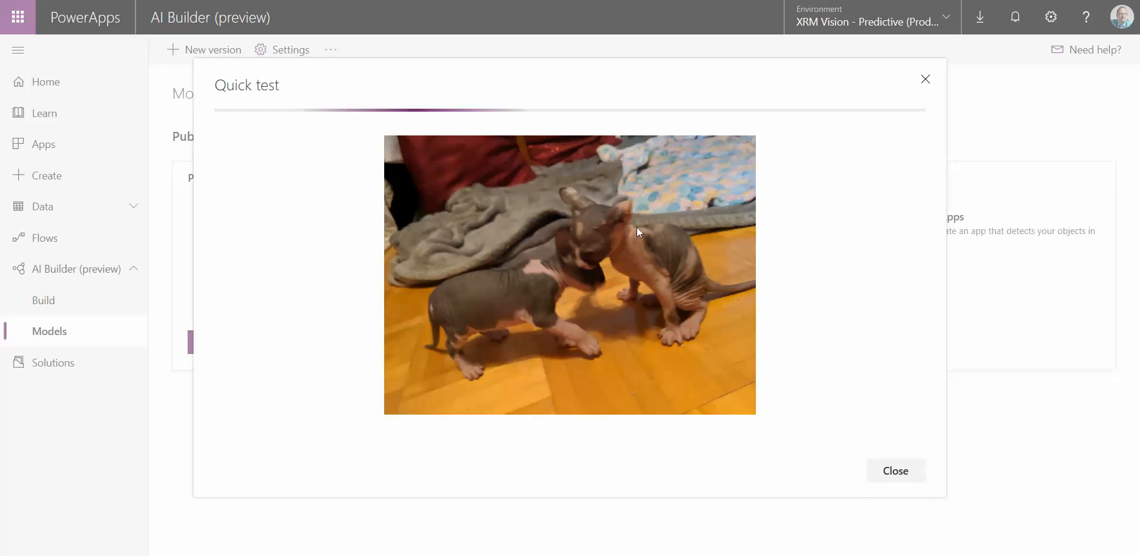